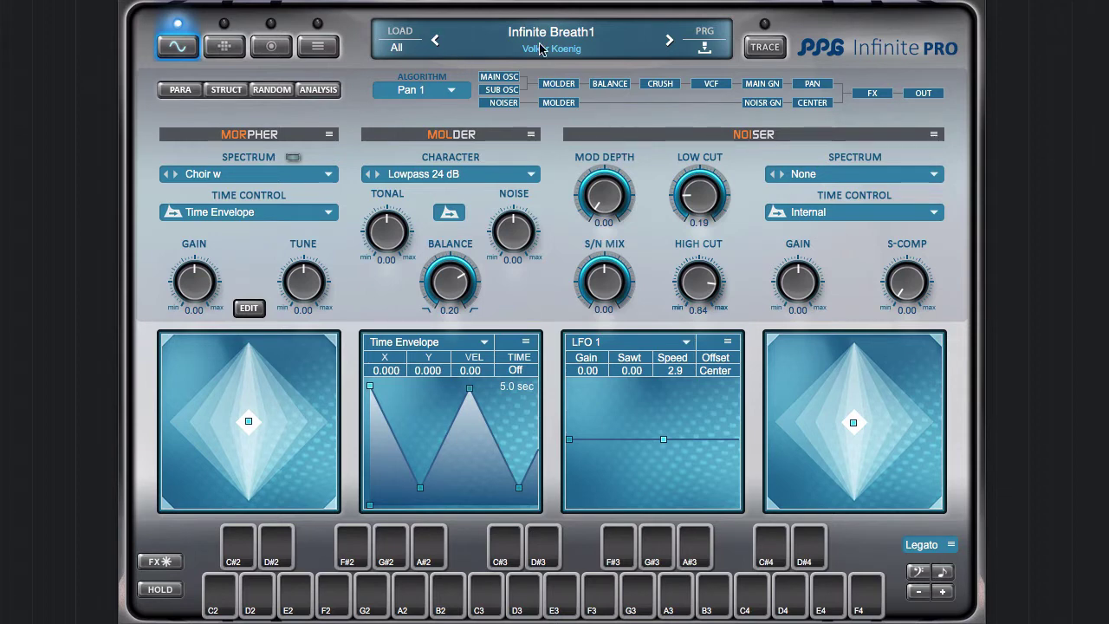
- Step forward to Magic Pad and back to Infinite Breath1, then raise Noiser mod depth to 0.79
{"action": "left_click", "coordinate": [670, 40]}
{"action": "left_click", "coordinate": [670, 40]}
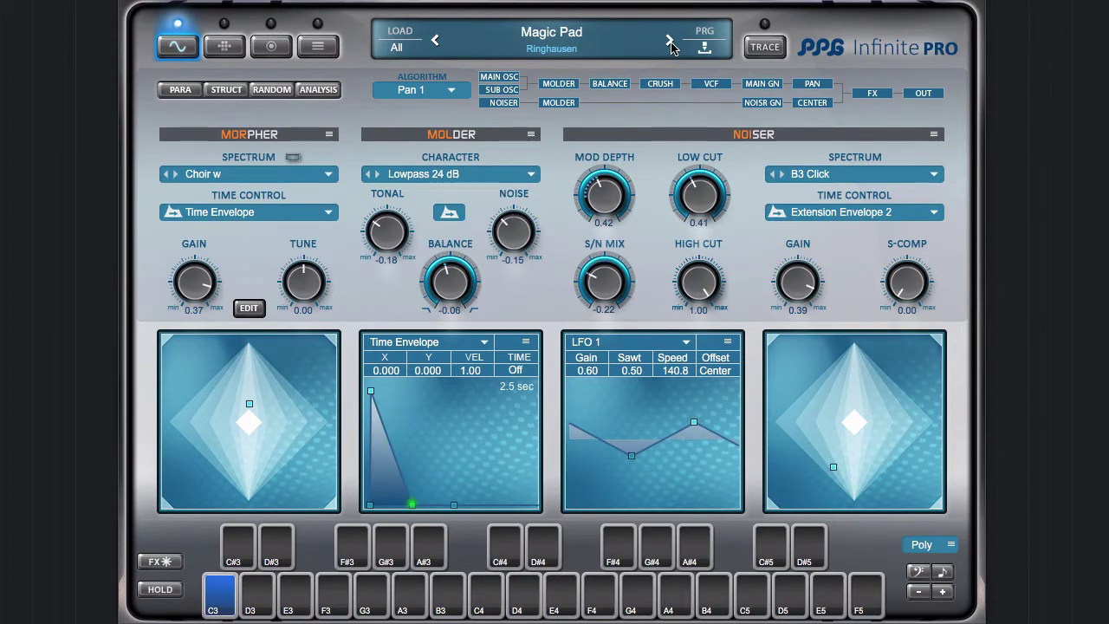
{"action": "left_click", "coordinate": [438, 41]}
{"action": "left_click", "coordinate": [437, 42]}
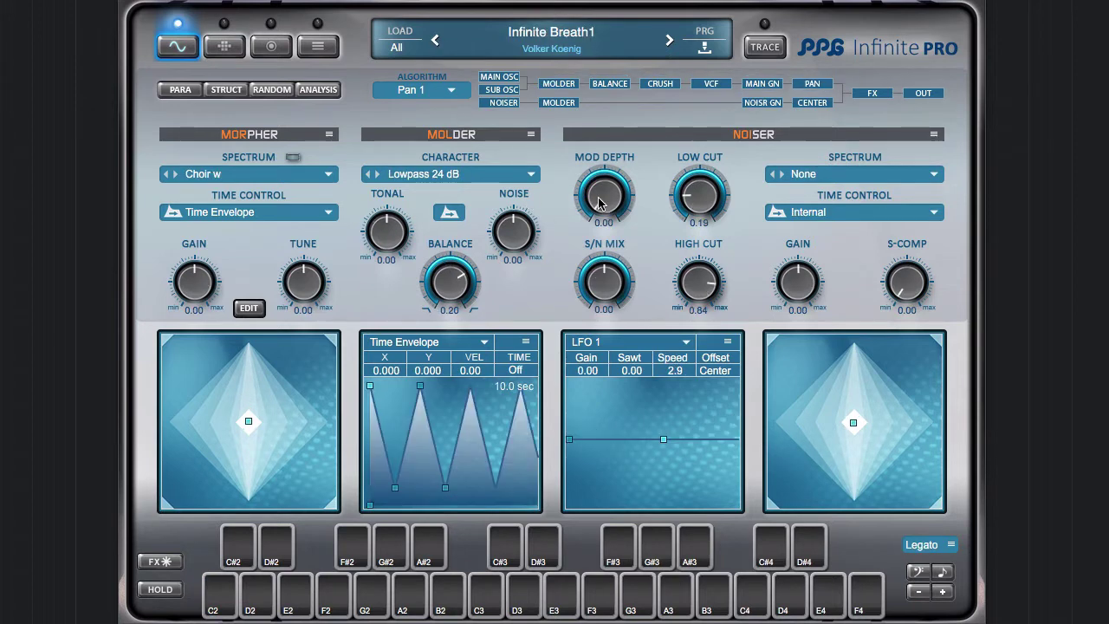
{"action": "left_click_drag", "start_coordinate": [607, 204], "coordinate": [597, 121]}
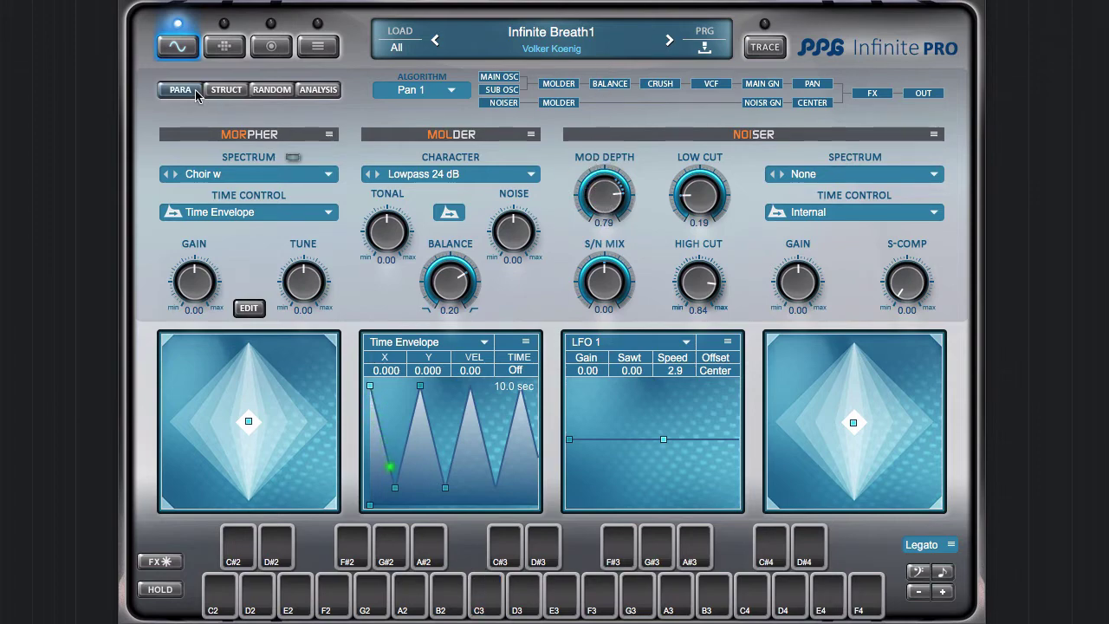
- On the PARA page, raise sine partial 12's gain to 0.78, then return to the main panels
{"action": "left_click", "coordinate": [190, 91]}
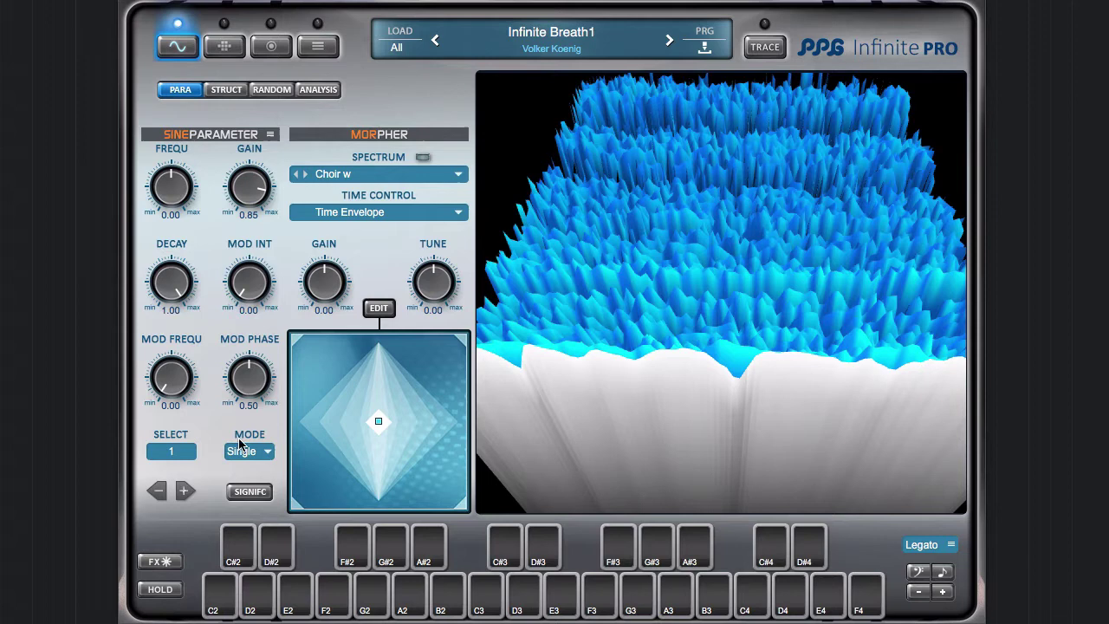
{"action": "left_click_drag", "start_coordinate": [183, 458], "coordinate": [183, 437]}
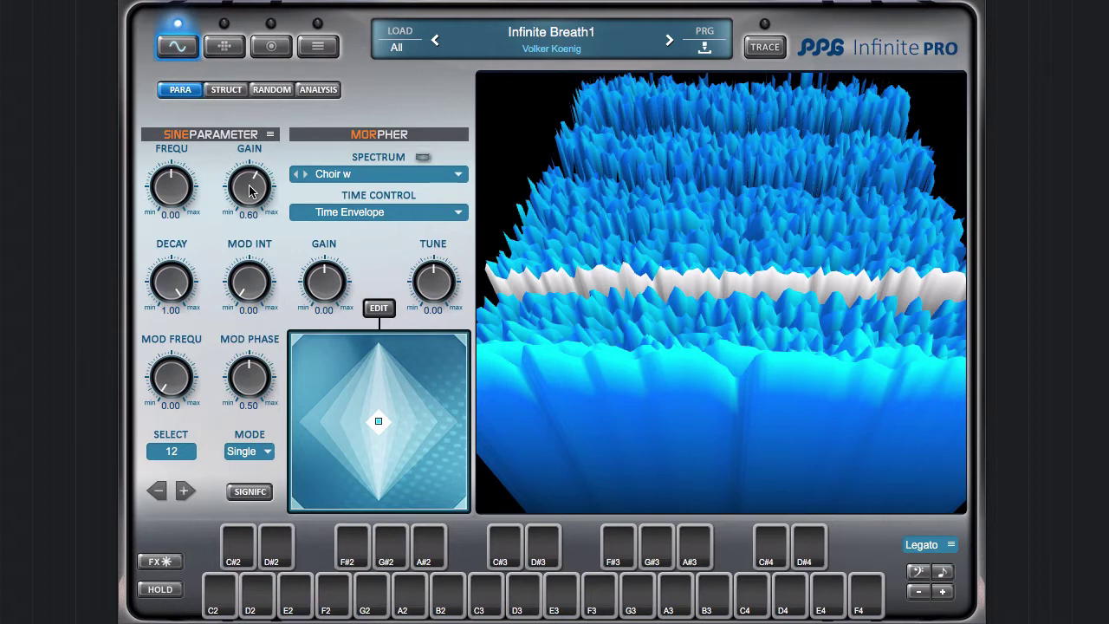
{"action": "left_click_drag", "start_coordinate": [256, 192], "coordinate": [257, 160]}
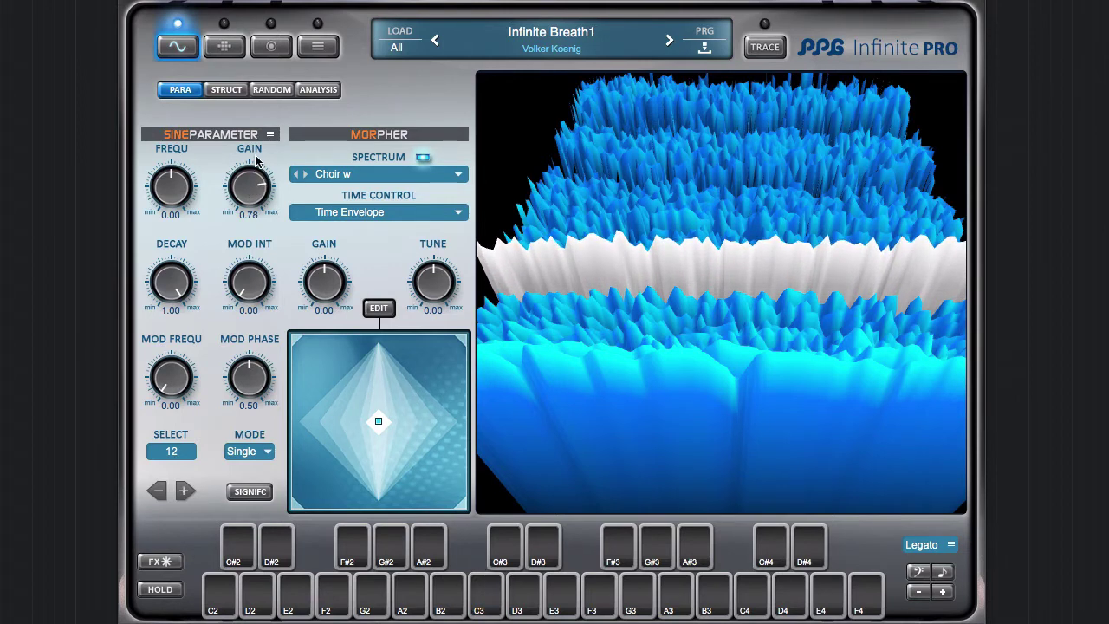
{"action": "left_click", "coordinate": [177, 92]}
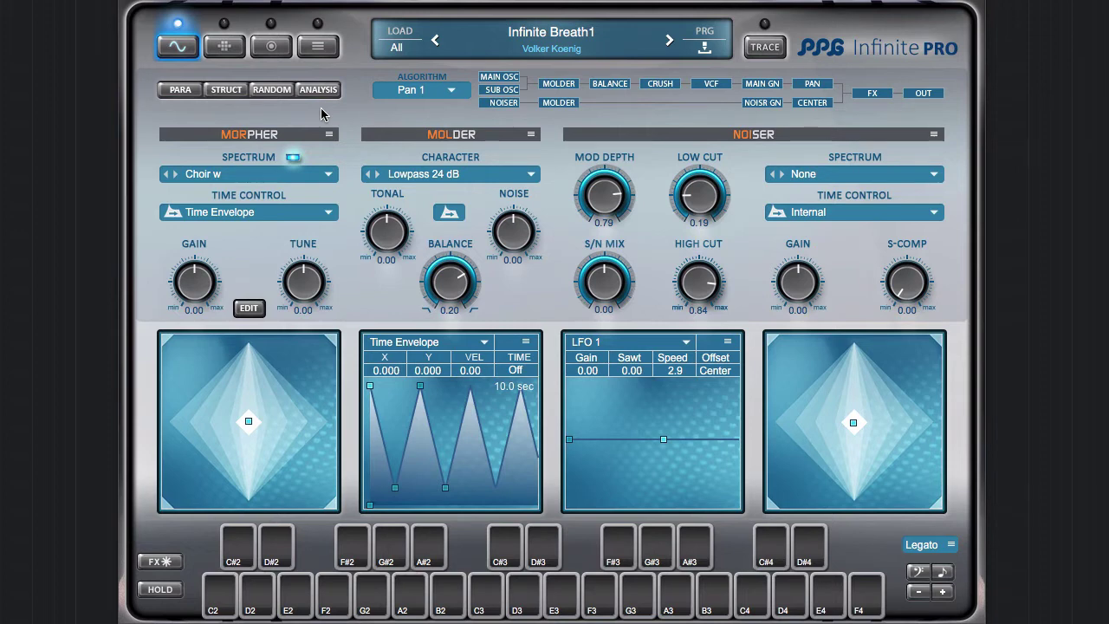
- Switch to the program browser and scroll down through the 141-program Factories list
{"action": "left_click", "coordinate": [326, 52]}
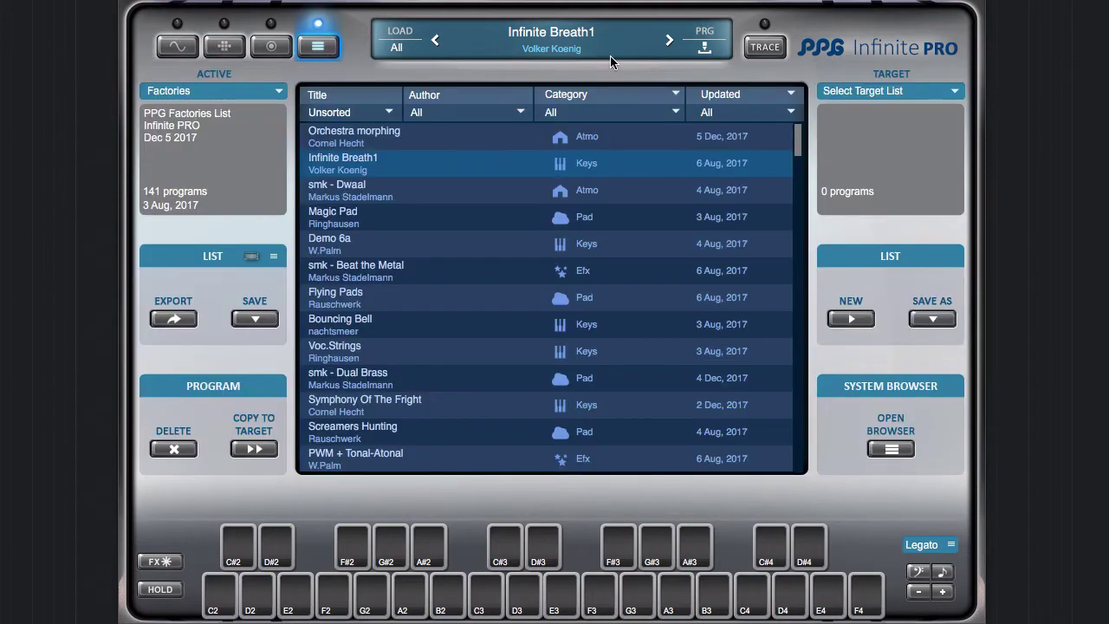
{"action": "scroll", "coordinate": [462, 230], "scroll_direction": "down", "scroll_amount": 2}
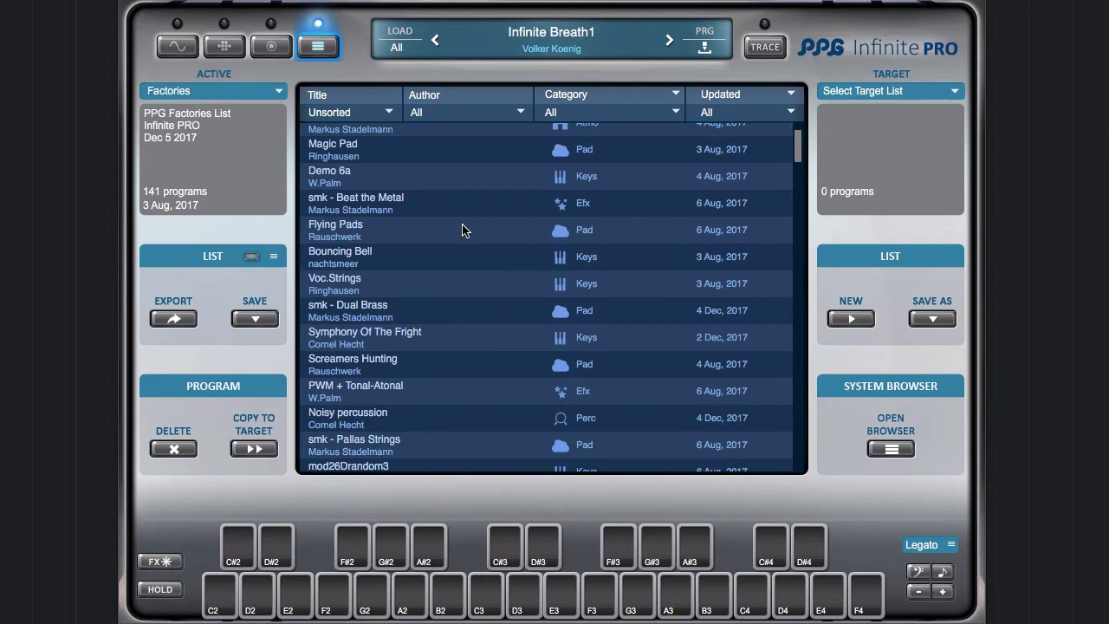
{"action": "scroll", "coordinate": [462, 230], "scroll_direction": "down", "scroll_amount": 10}
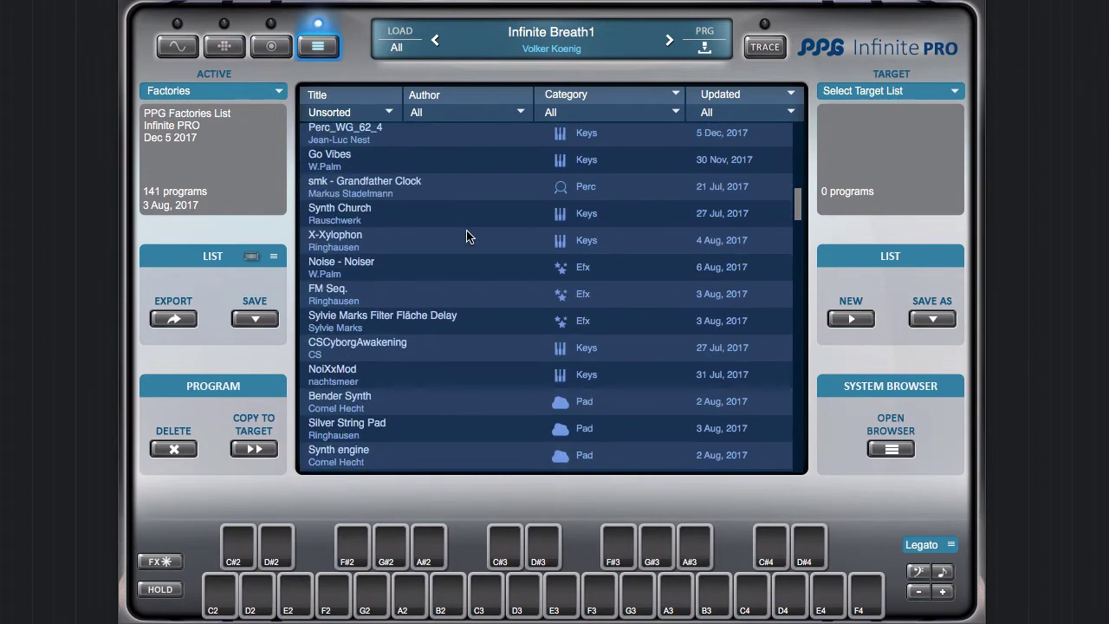
- Replace the Global Author setting with the user's own name, then return to the first page
{"action": "left_click", "coordinate": [272, 47]}
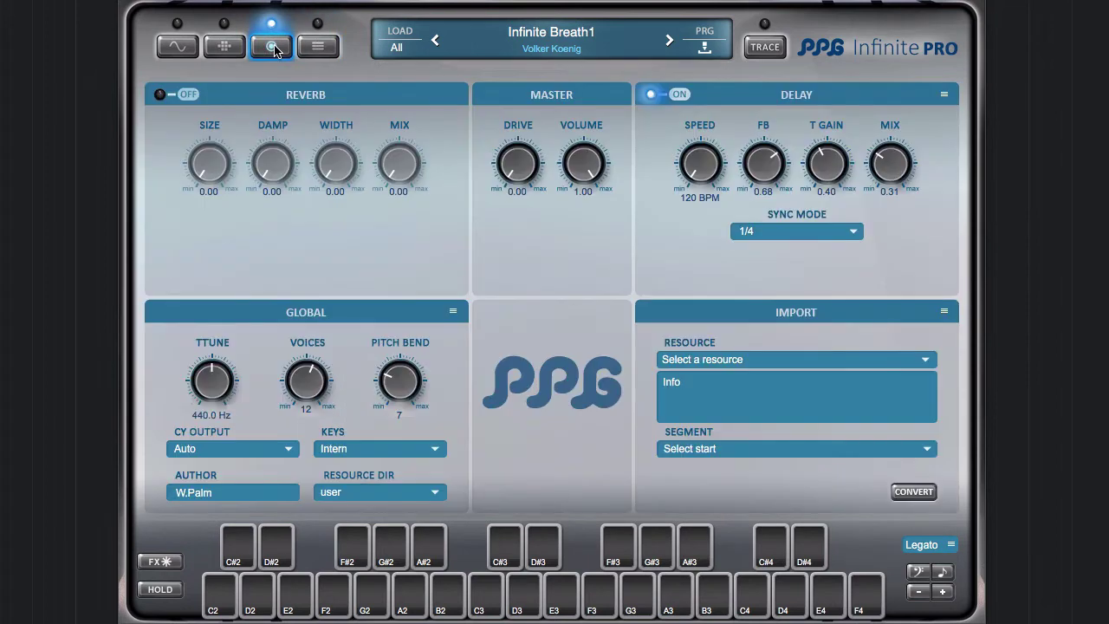
{"action": "left_click", "coordinate": [227, 493]}
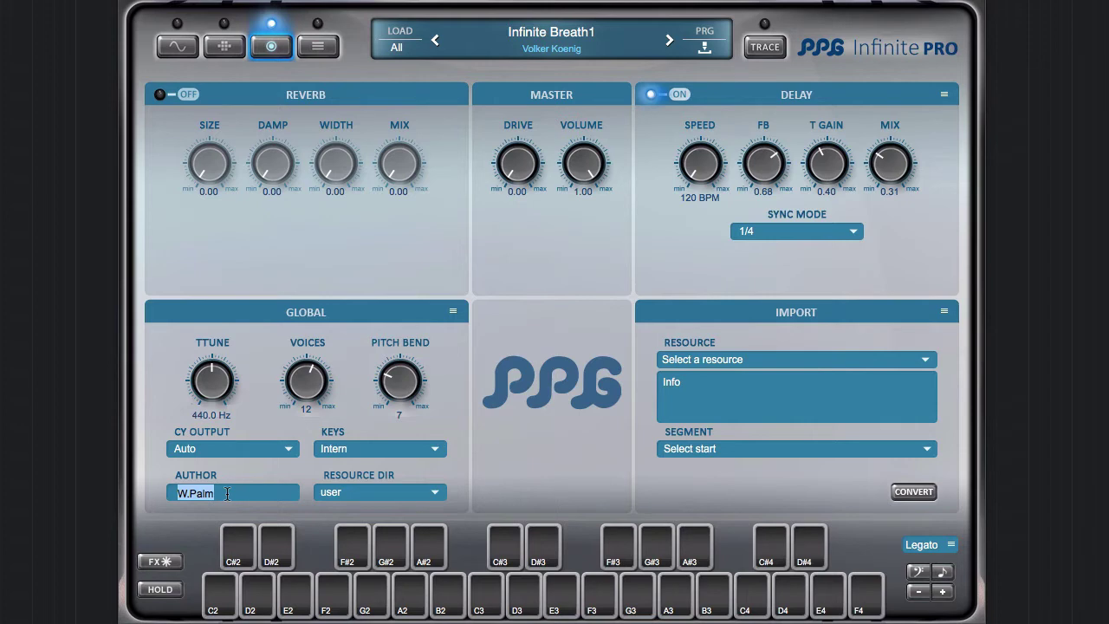
{"action": "type", "text": "wolfgang"}
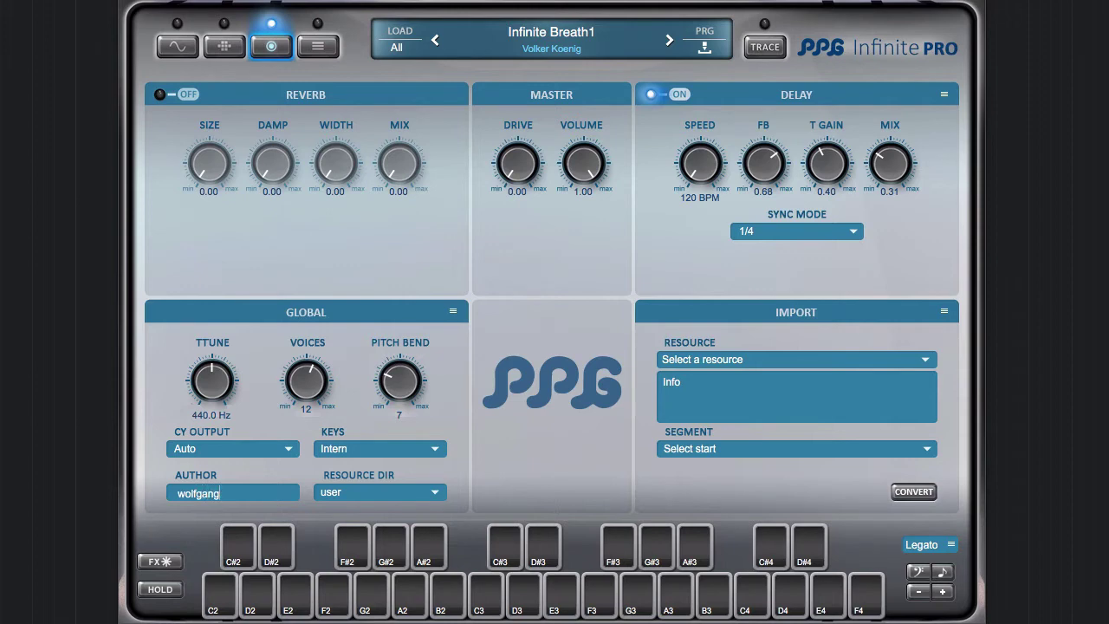
{"action": "left_click", "coordinate": [449, 348]}
{"action": "left_click", "coordinate": [189, 49]}
- Load smk - Dual Brass, then Munich 1 from Factories, and view the User lists under ACTIVE
{"action": "left_click", "coordinate": [317, 49]}
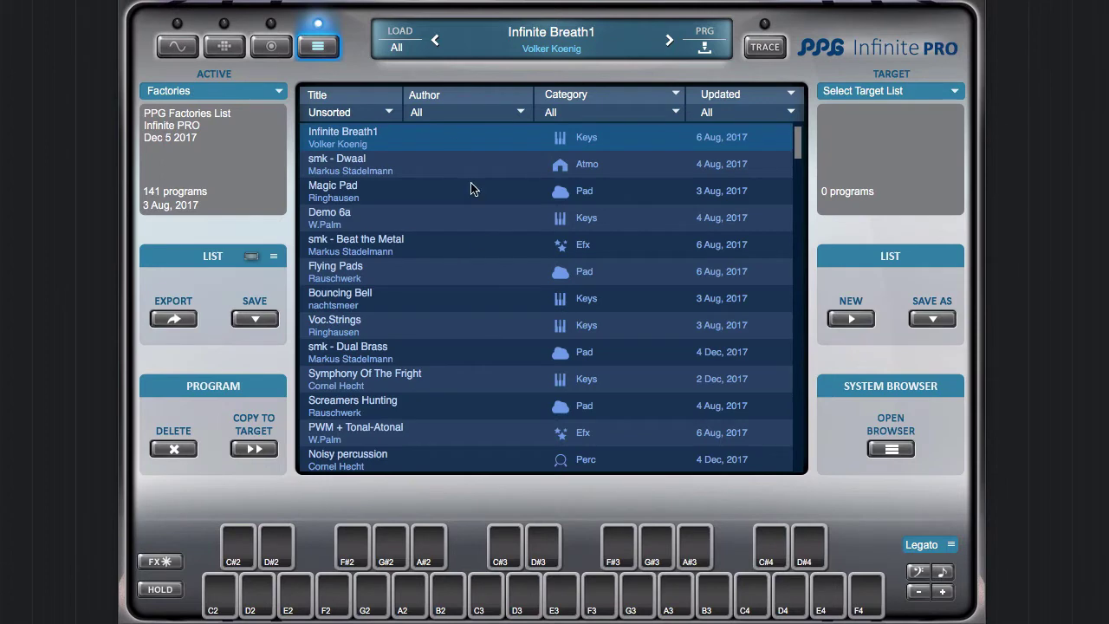
{"action": "left_click", "coordinate": [504, 357]}
{"action": "scroll", "coordinate": [531, 325], "scroll_direction": "down", "scroll_amount": 1}
{"action": "scroll", "coordinate": [531, 324], "scroll_direction": "down", "scroll_amount": 15}
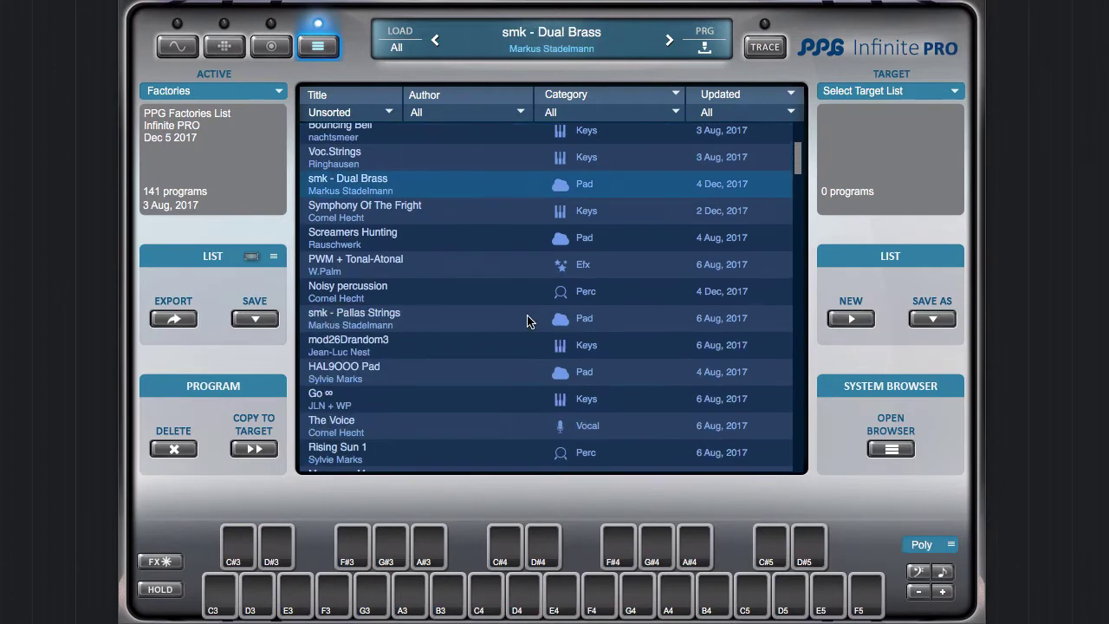
{"action": "left_click", "coordinate": [517, 321]}
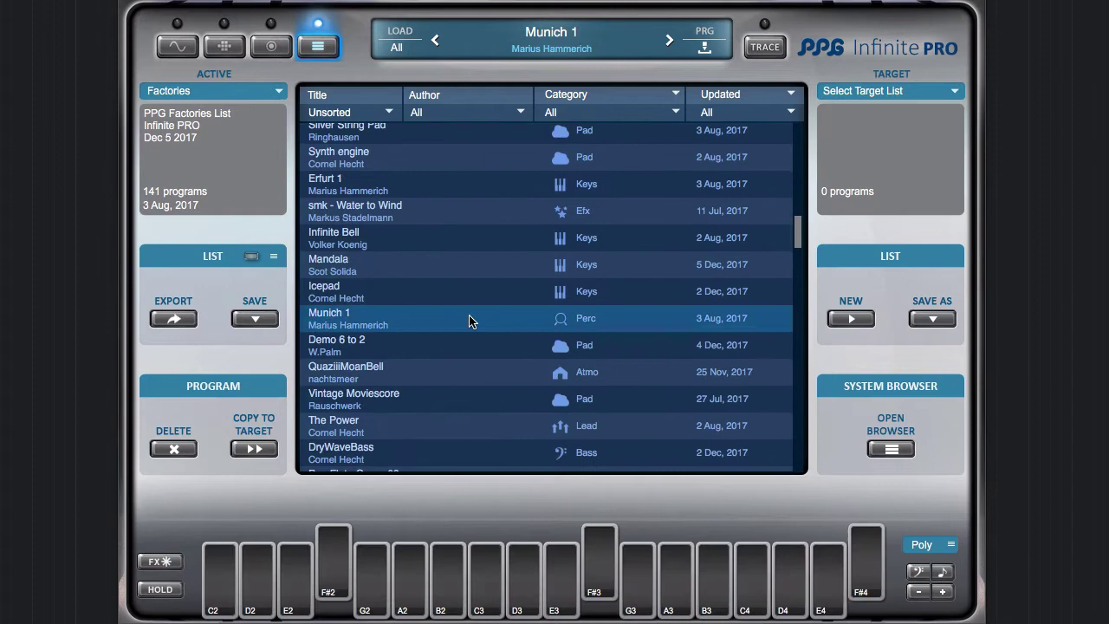
{"action": "left_click", "coordinate": [190, 88]}
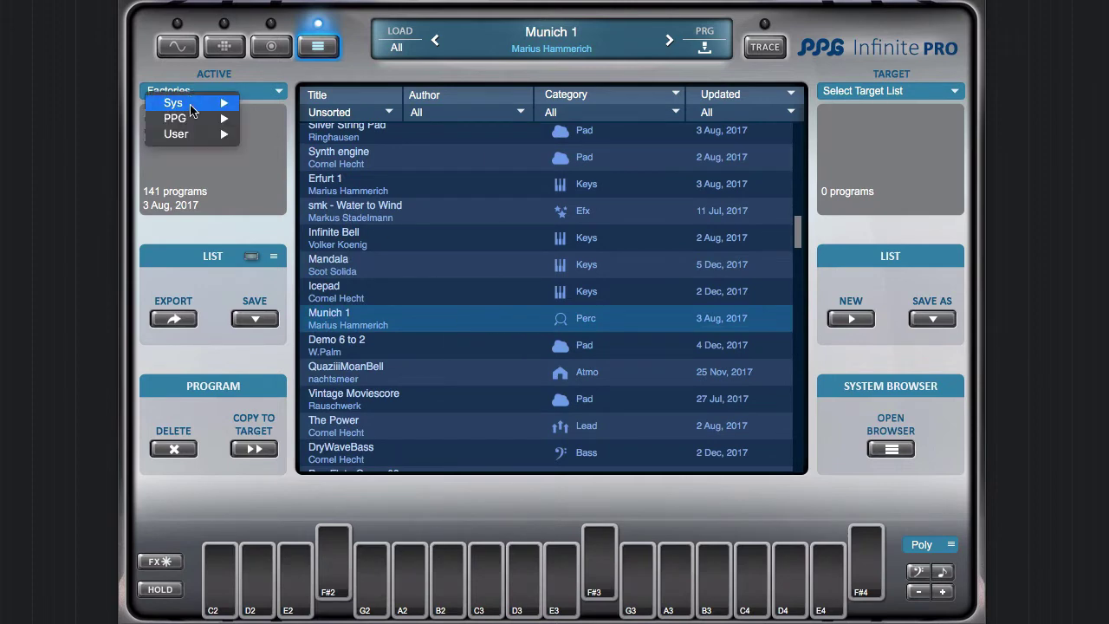
{"action": "mouse_move", "coordinate": [186, 119]}
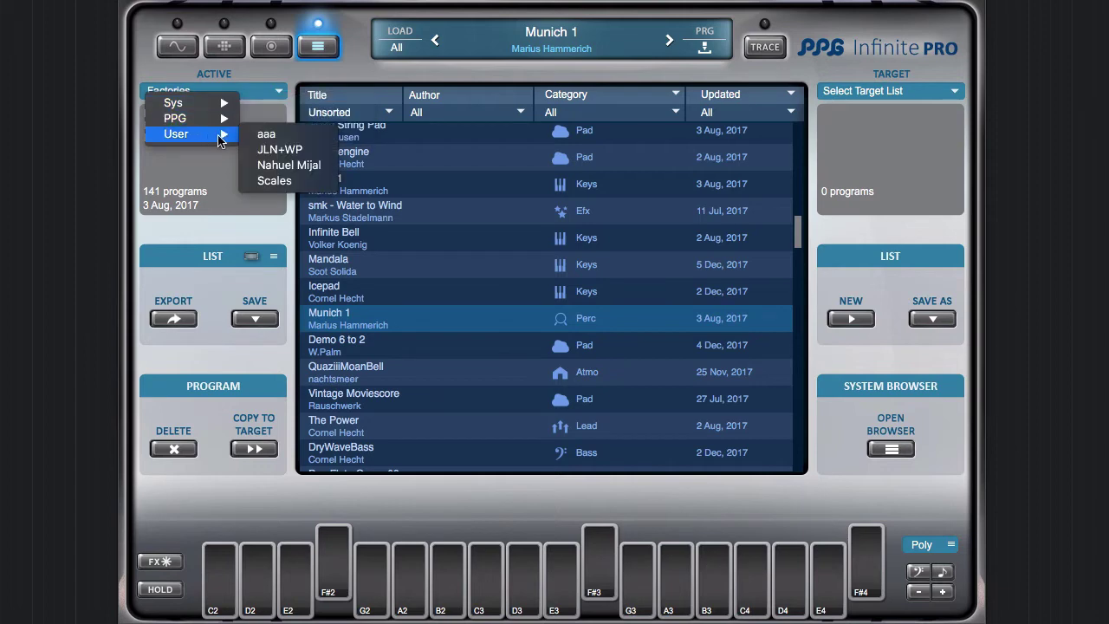
- Choose the 3-program user list aaa as the copy target and load QuaziiiMoanBell
{"action": "left_click", "coordinate": [347, 81]}
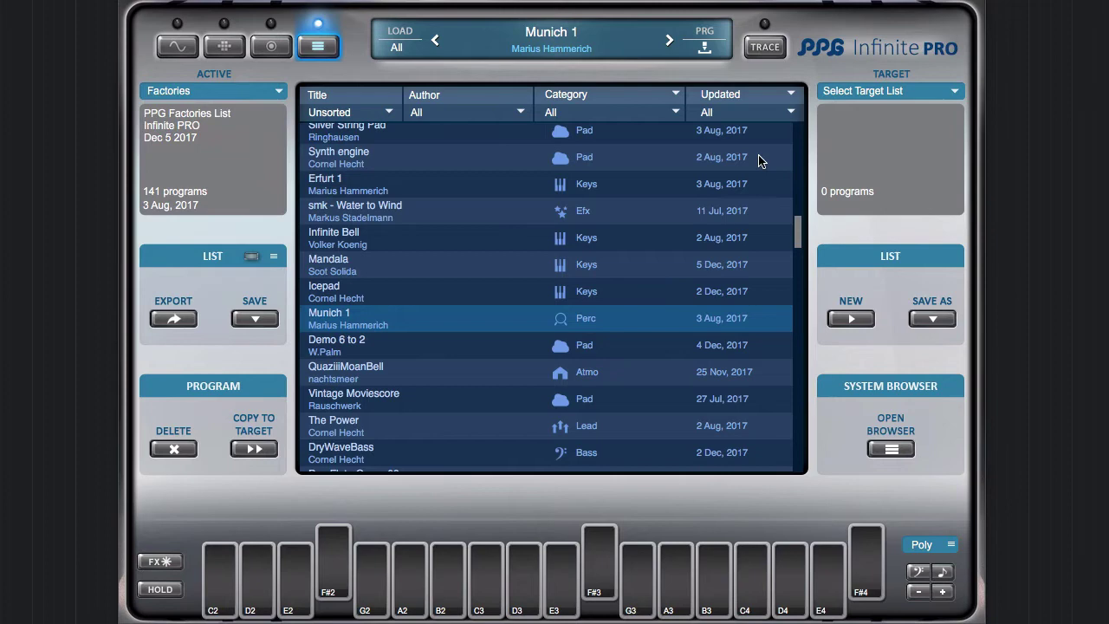
{"action": "left_click", "coordinate": [858, 91]}
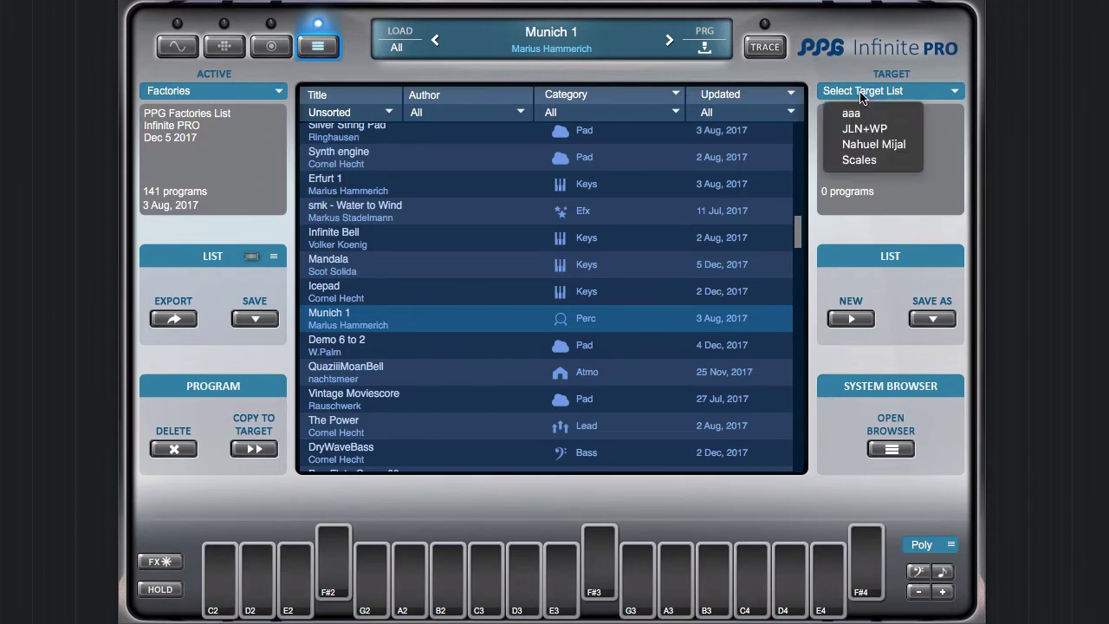
{"action": "left_click", "coordinate": [866, 116]}
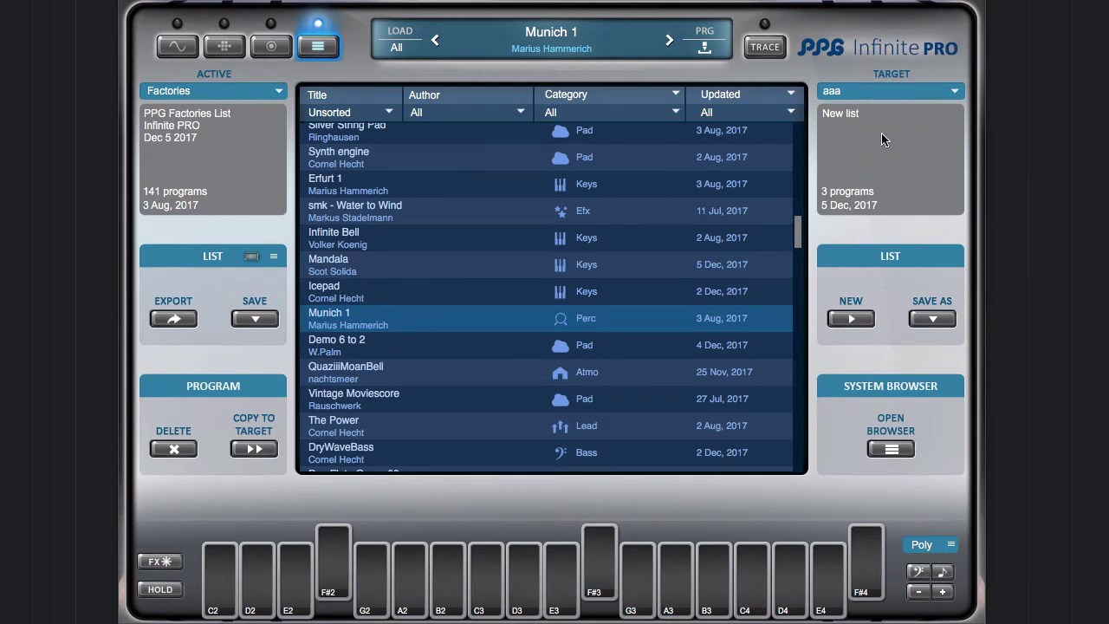
{"action": "left_click", "coordinate": [374, 372]}
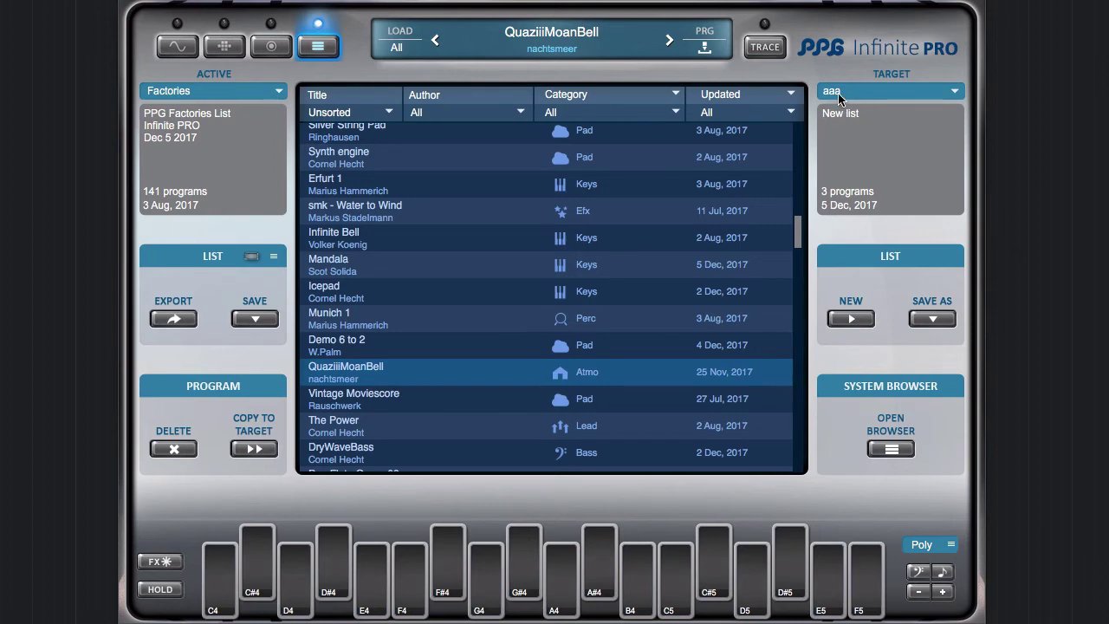
- Copy QuaziiiMoanBell, Mandala and smk - Tinsel Flute into aaa, then load Infinite Saw Pad1
{"action": "left_click", "coordinate": [271, 455]}
{"action": "left_click", "coordinate": [824, 196]}
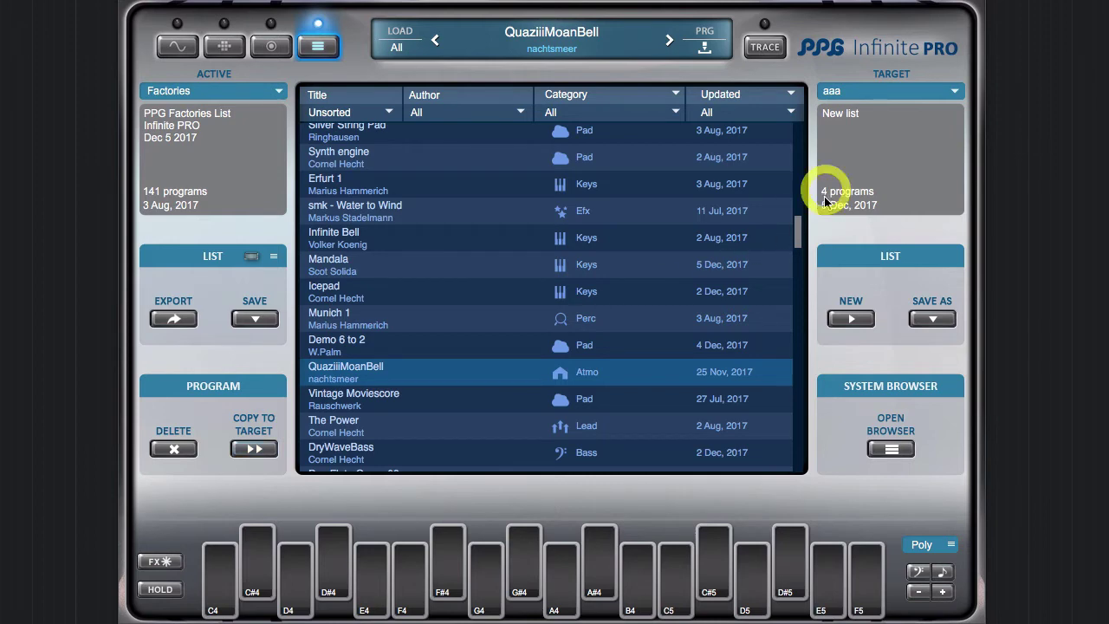
{"action": "left_click", "coordinate": [393, 264]}
{"action": "left_click", "coordinate": [260, 452]}
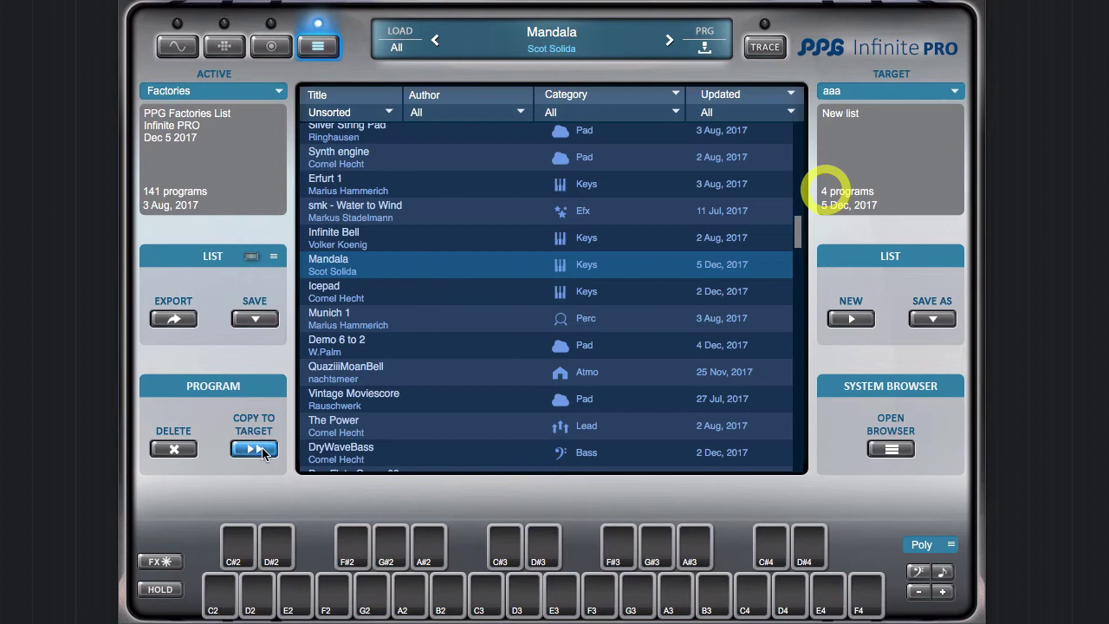
{"action": "scroll", "coordinate": [651, 331], "scroll_direction": "down", "scroll_amount": 5}
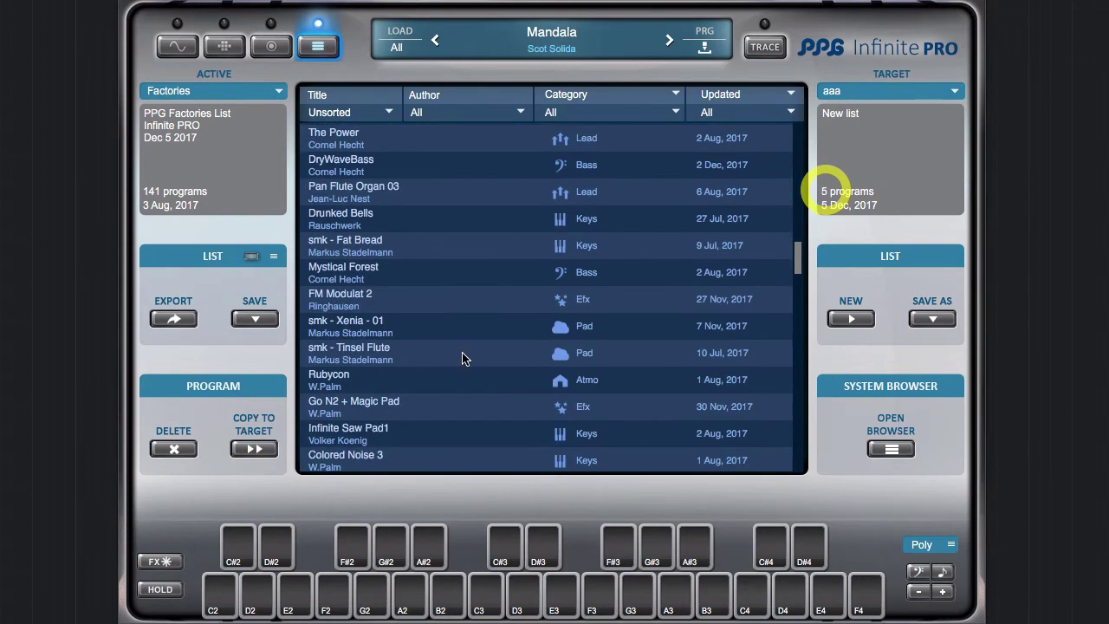
{"action": "left_click", "coordinate": [455, 354]}
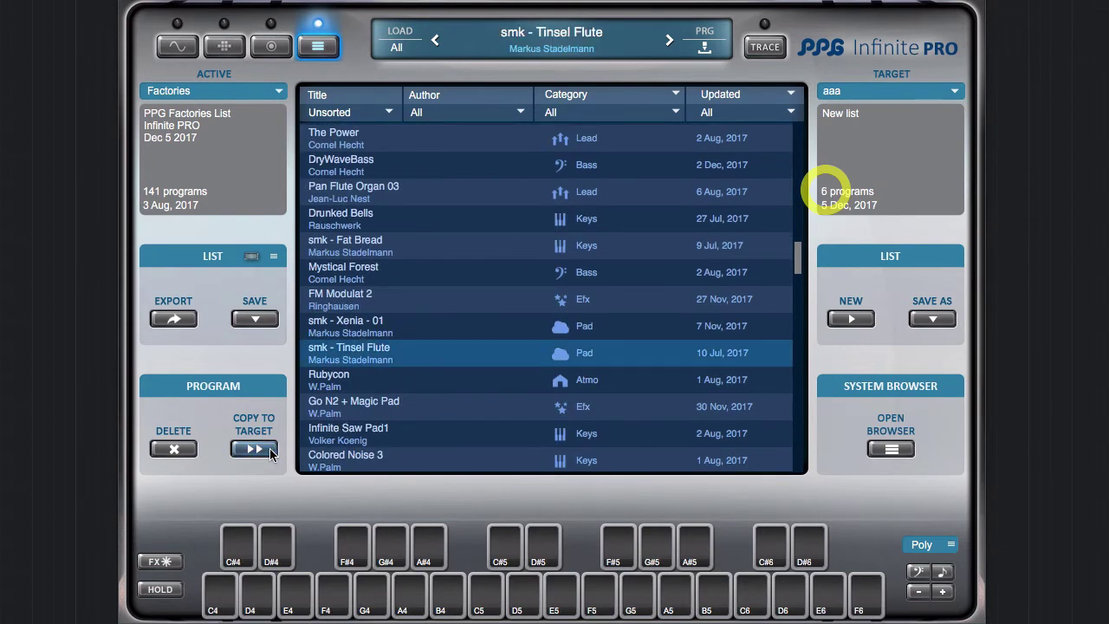
{"action": "scroll", "coordinate": [526, 360], "scroll_direction": "down", "scroll_amount": 1}
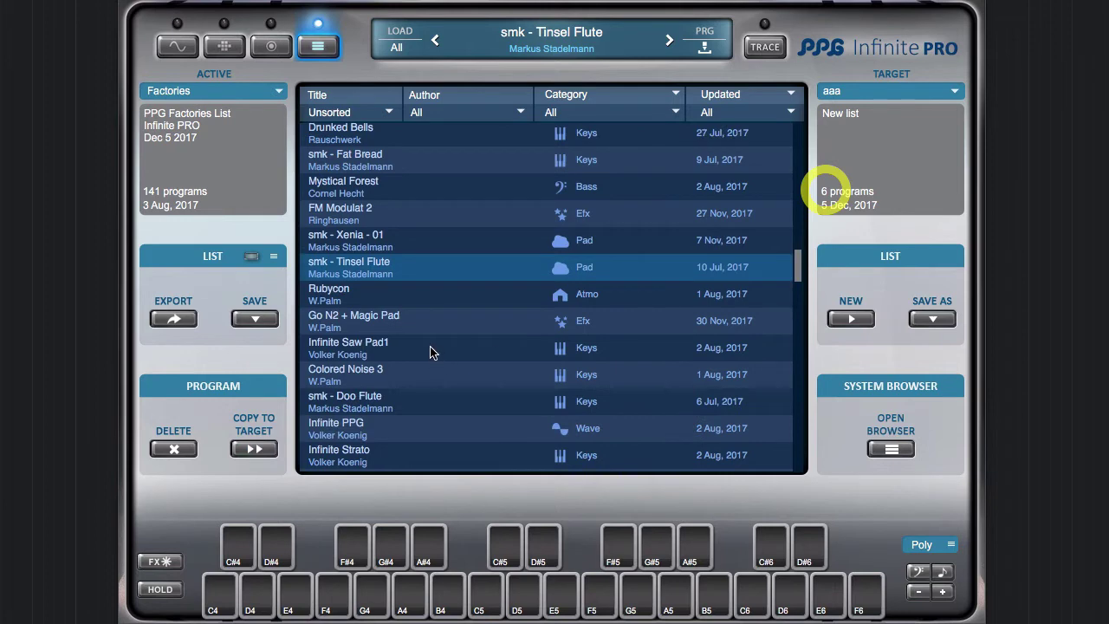
{"action": "left_click", "coordinate": [422, 356]}
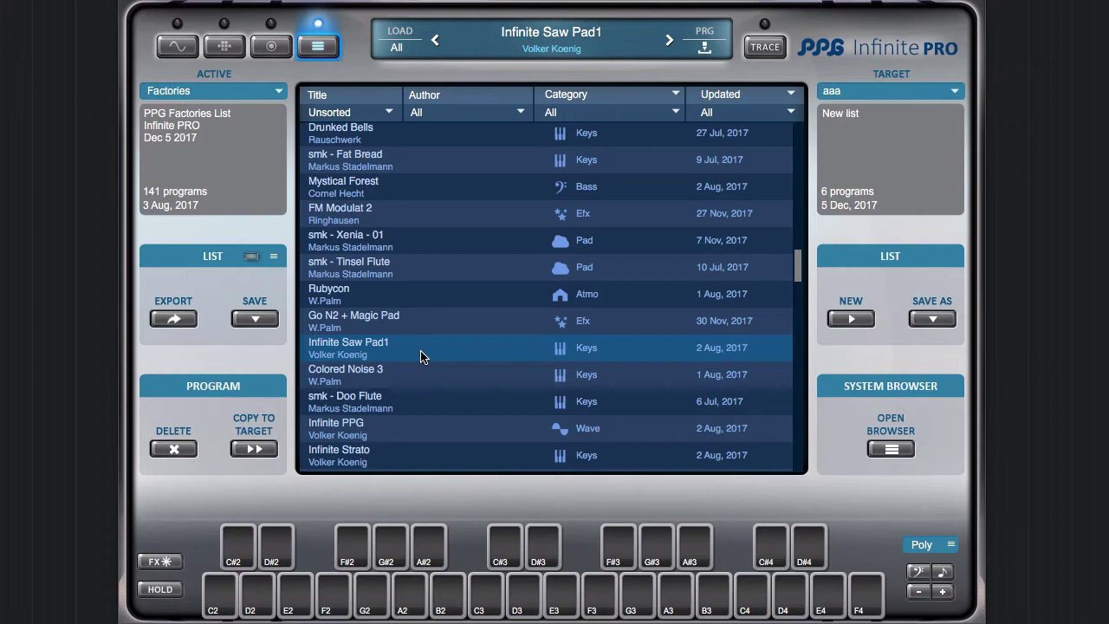
- Set Octave 2 to -1, Octave 1 to 2, Semi 1.80, Cutoff 0.54 and Emphasis 0.76
{"action": "left_click", "coordinate": [227, 50]}
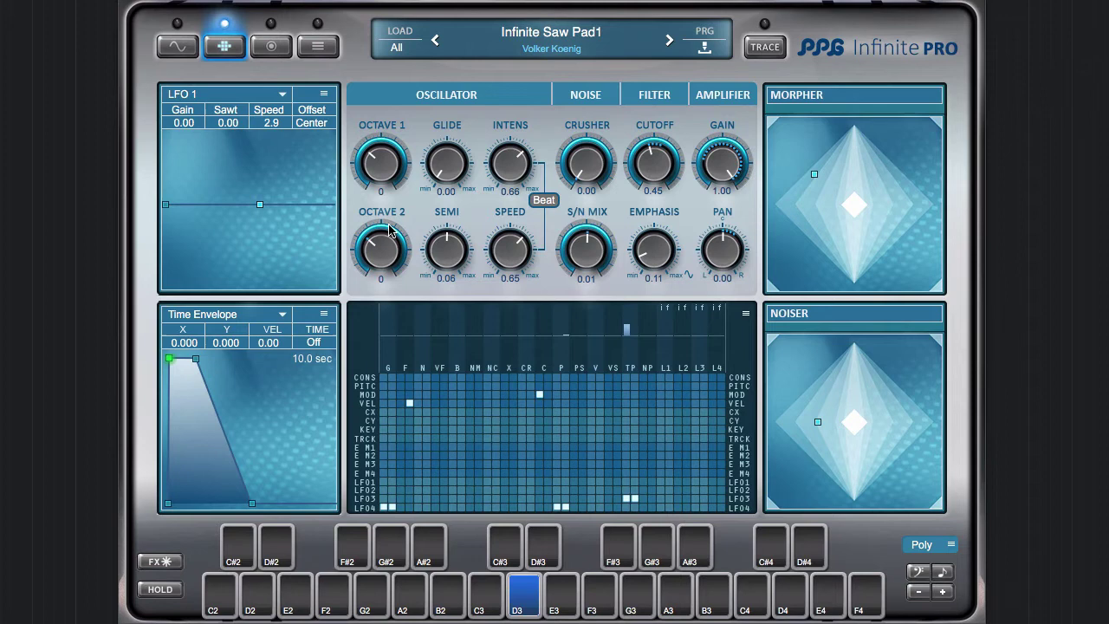
{"action": "left_click_drag", "start_coordinate": [385, 268], "coordinate": [387, 285]}
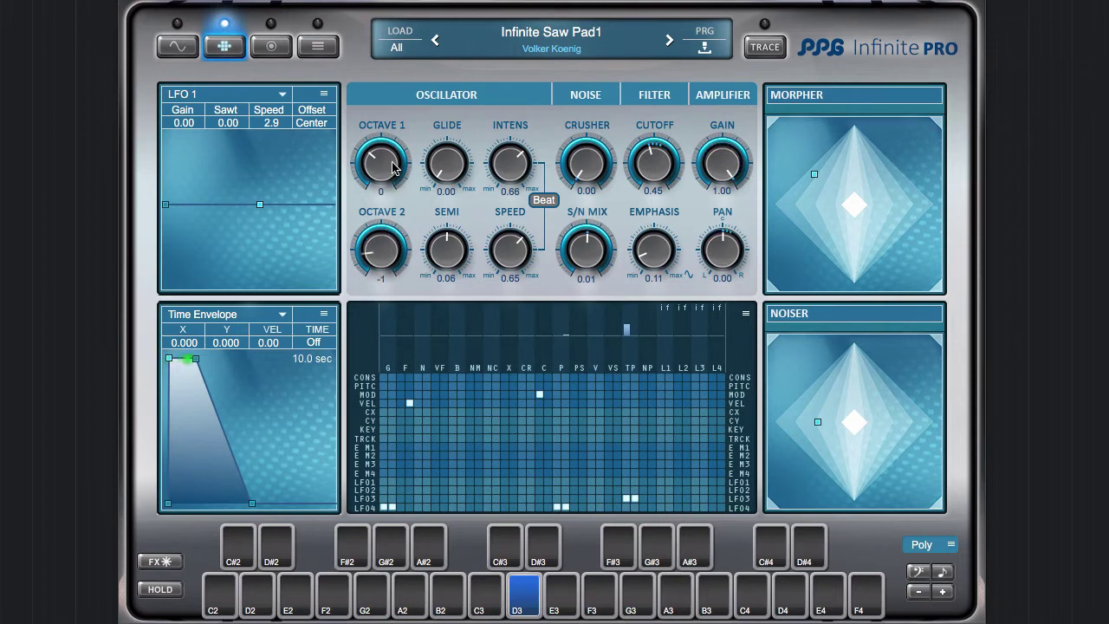
{"action": "left_click_drag", "start_coordinate": [394, 169], "coordinate": [387, 106]}
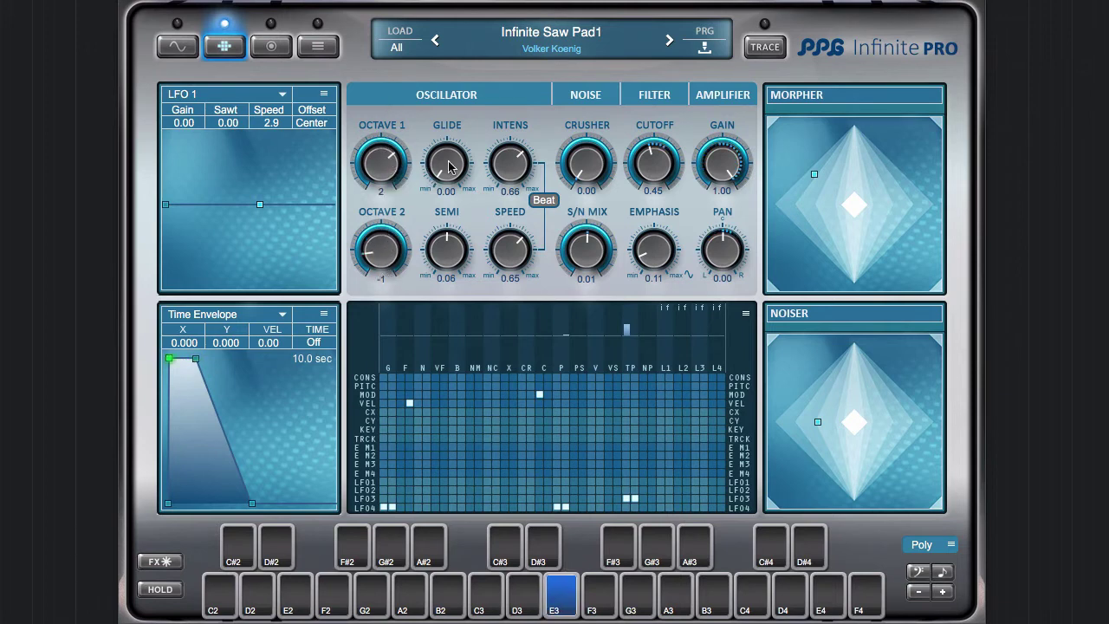
{"action": "left_click_drag", "start_coordinate": [448, 253], "coordinate": [450, 234]}
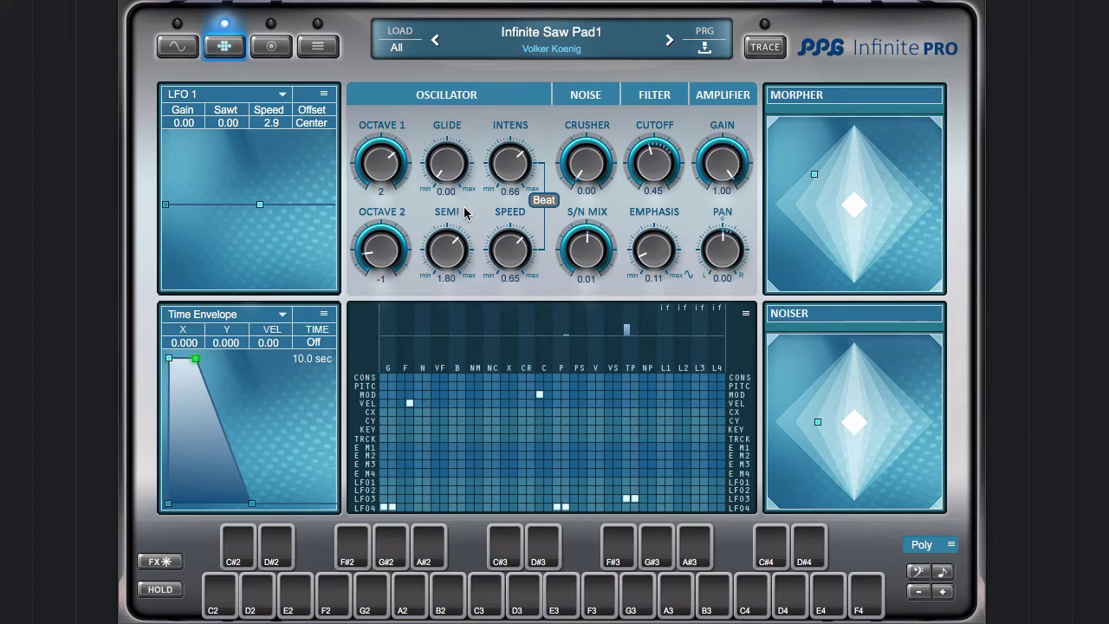
{"action": "left_click_drag", "start_coordinate": [655, 163], "coordinate": [656, 205]}
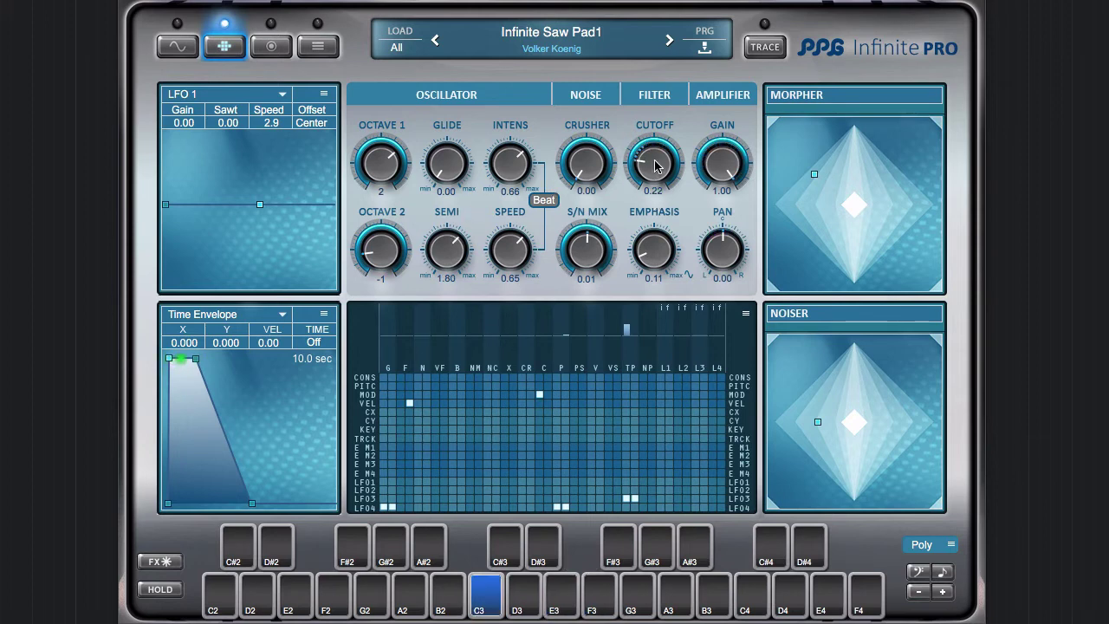
{"action": "left_click_drag", "start_coordinate": [657, 166], "coordinate": [660, 114]}
{"action": "left_click_drag", "start_coordinate": [655, 246], "coordinate": [657, 141]}
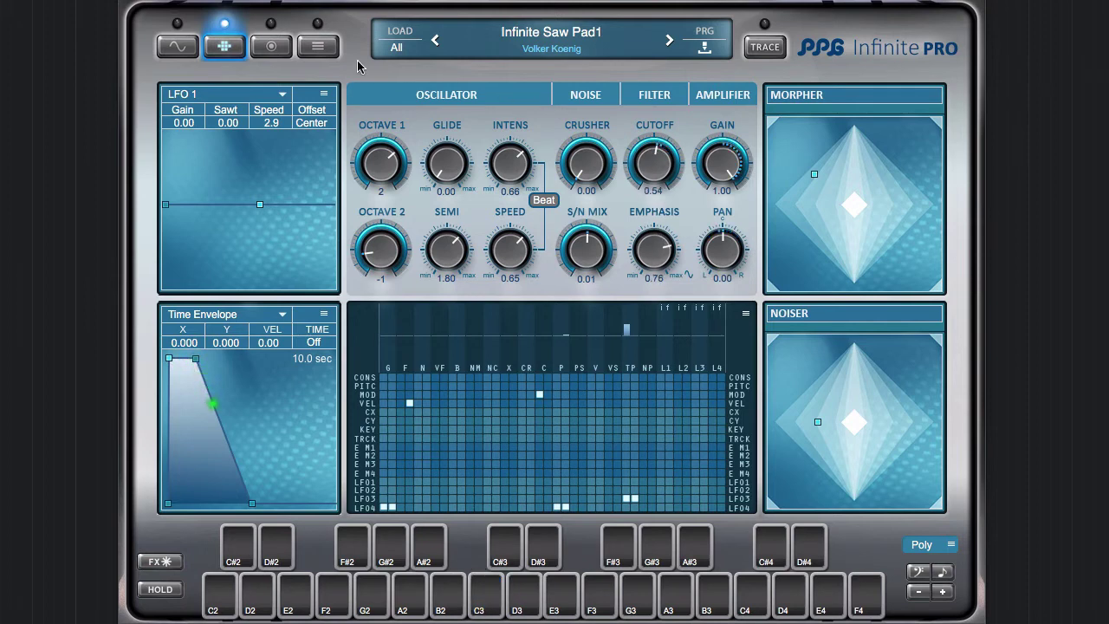
- Save the edited pad as a new program named Infinite Saw Pad4
{"action": "left_click", "coordinate": [704, 50]}
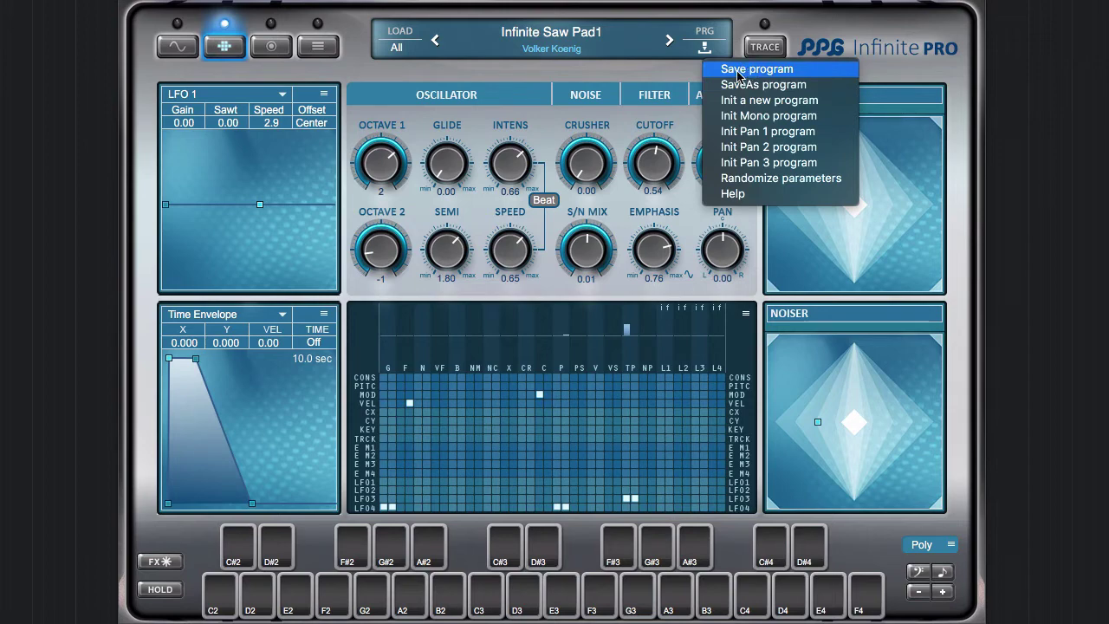
{"action": "left_click", "coordinate": [739, 70]}
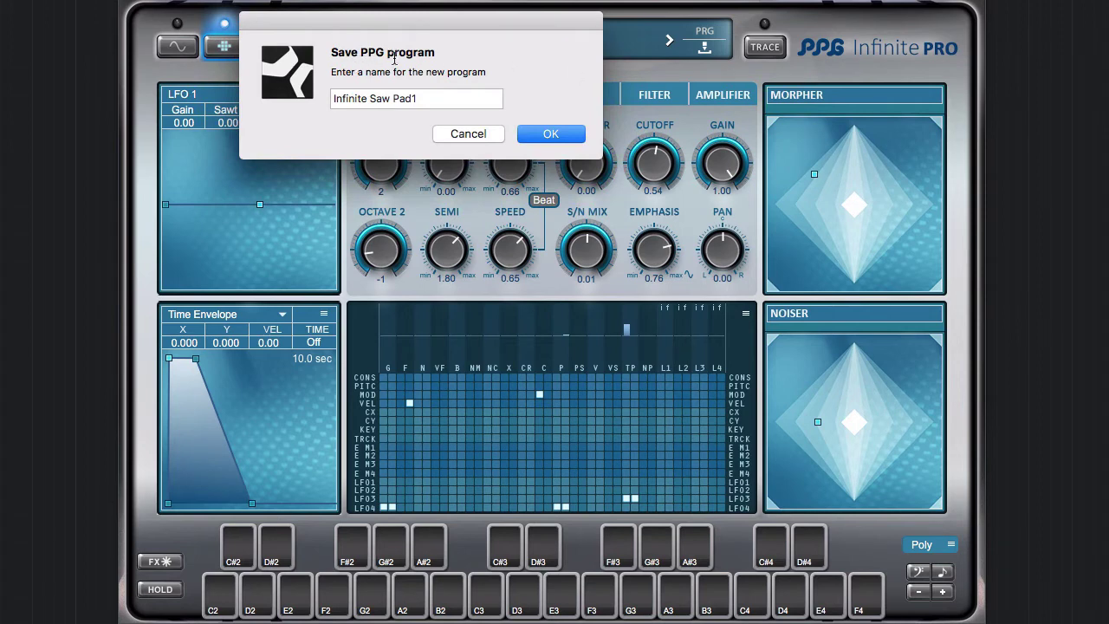
{"action": "left_click_drag", "start_coordinate": [440, 29], "coordinate": [330, 37]}
{"action": "left_click", "coordinate": [328, 103]}
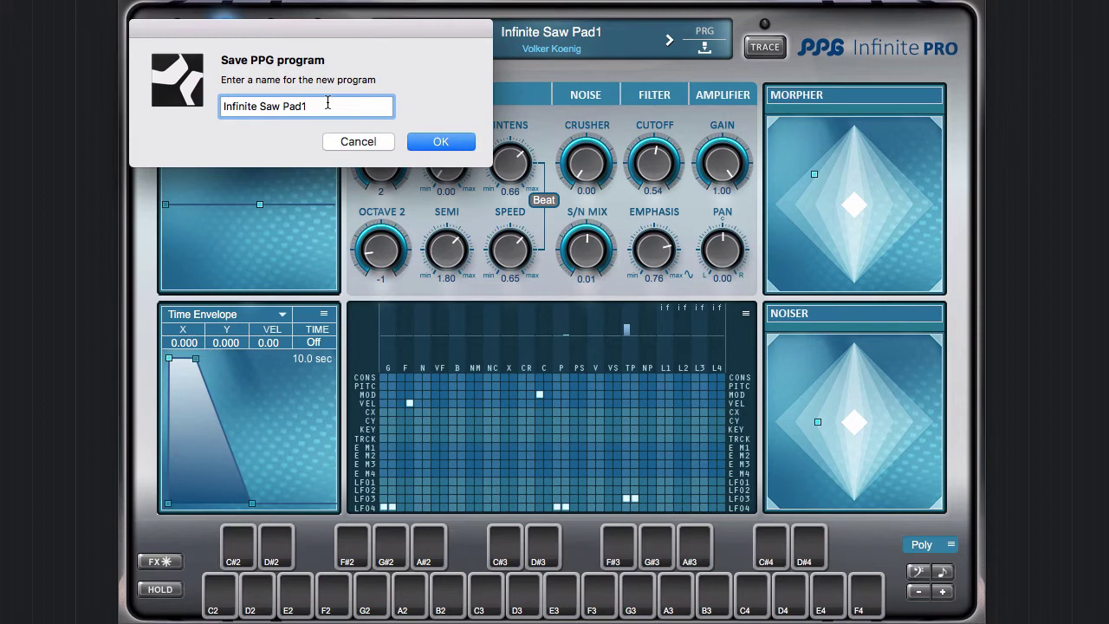
{"action": "left_click", "coordinate": [419, 142]}
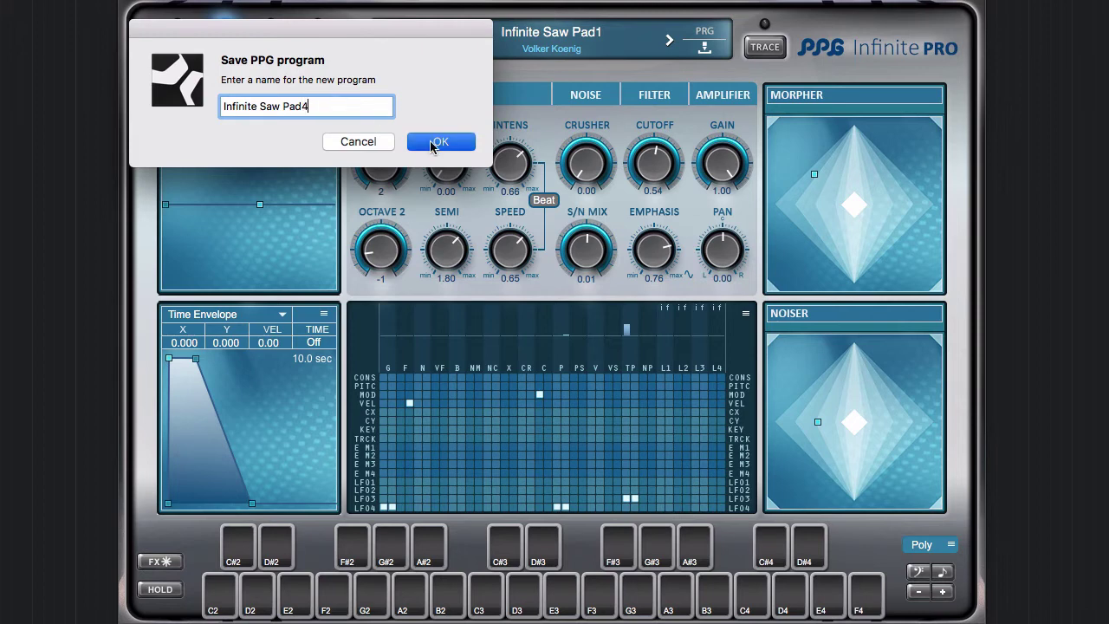
- In the browser, copy Infinite Saw Pad4 into the aaa list, bringing it to 7 programs
{"action": "left_click", "coordinate": [614, 74]}
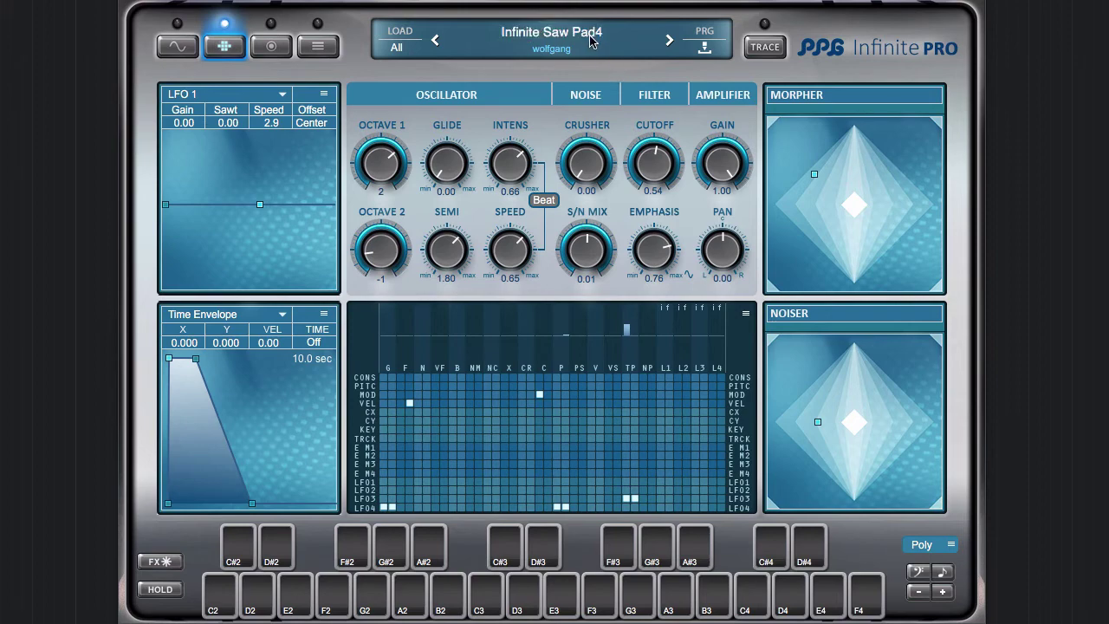
{"action": "left_click", "coordinate": [329, 49]}
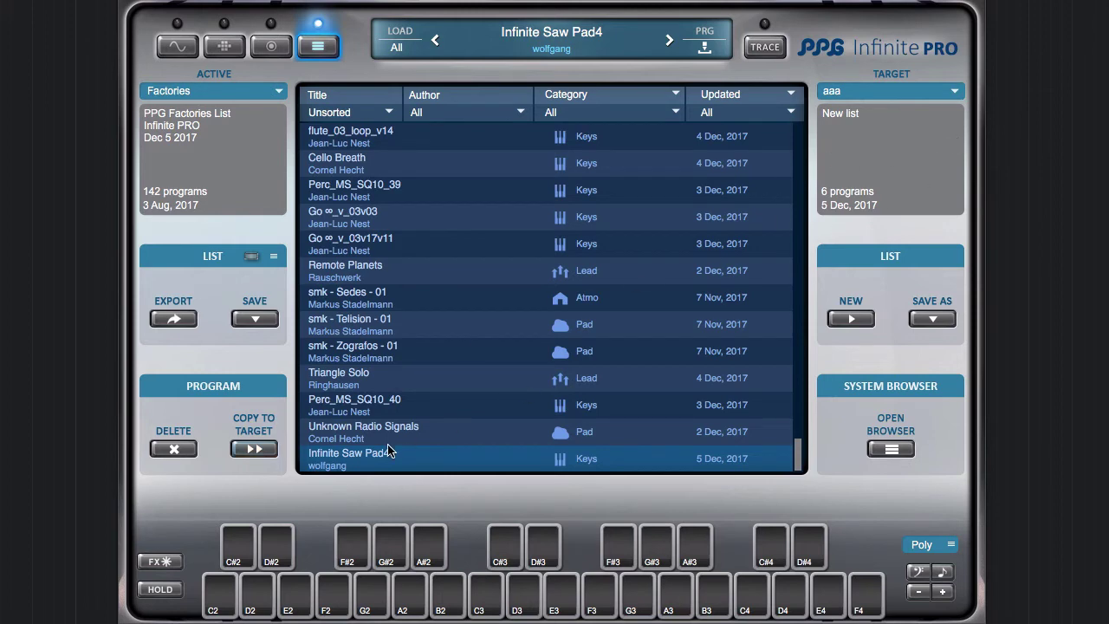
{"action": "left_click", "coordinate": [269, 452]}
{"action": "scroll", "coordinate": [477, 327], "scroll_direction": "up", "scroll_amount": 5}
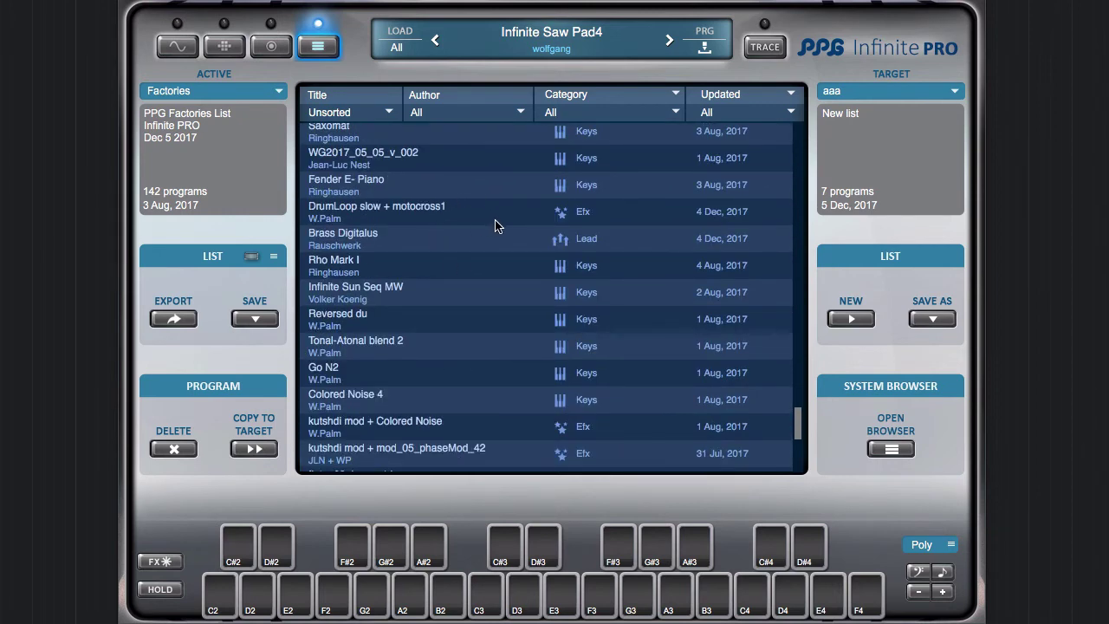
{"action": "scroll", "coordinate": [494, 222], "scroll_direction": "up", "scroll_amount": 2}
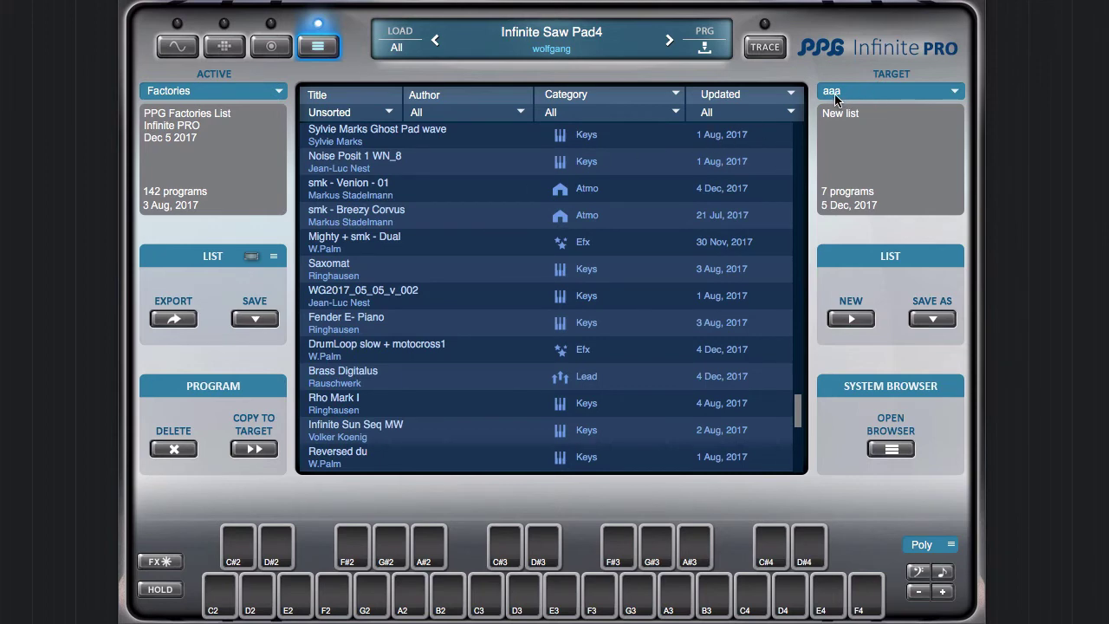
- Make the user list aaa the active list in the browser
{"action": "left_click", "coordinate": [204, 89]}
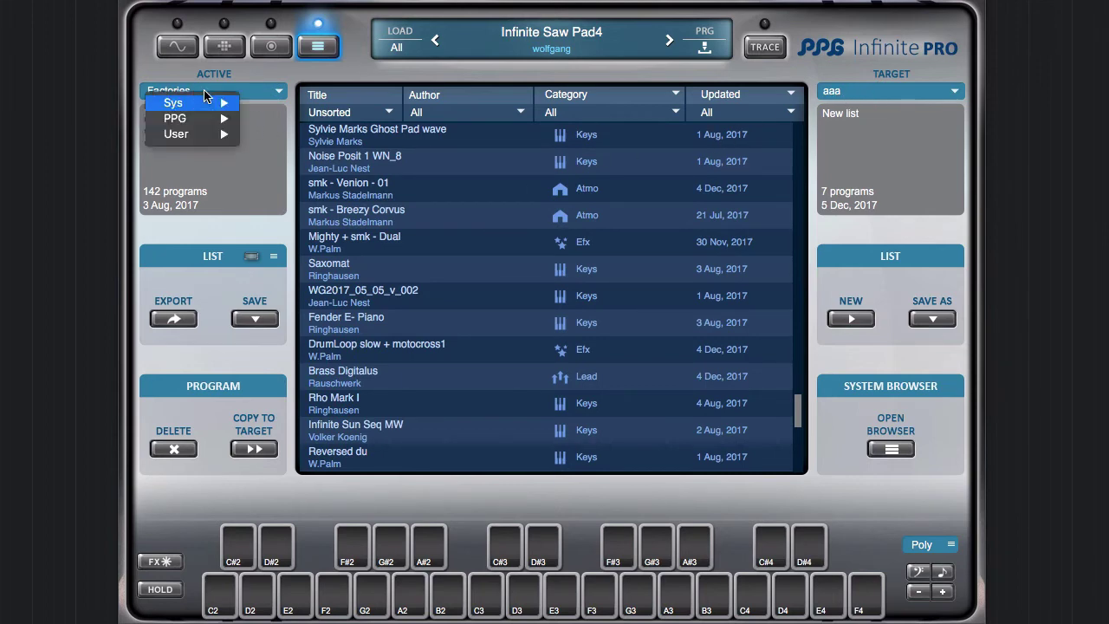
{"action": "mouse_move", "coordinate": [190, 139]}
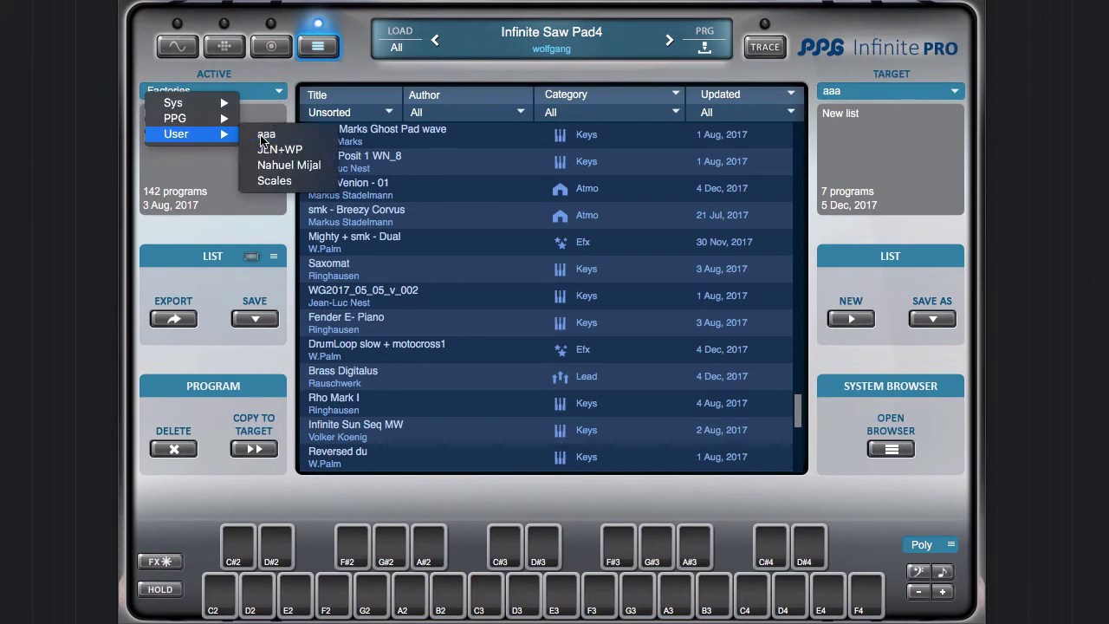
{"action": "left_click", "coordinate": [260, 135]}
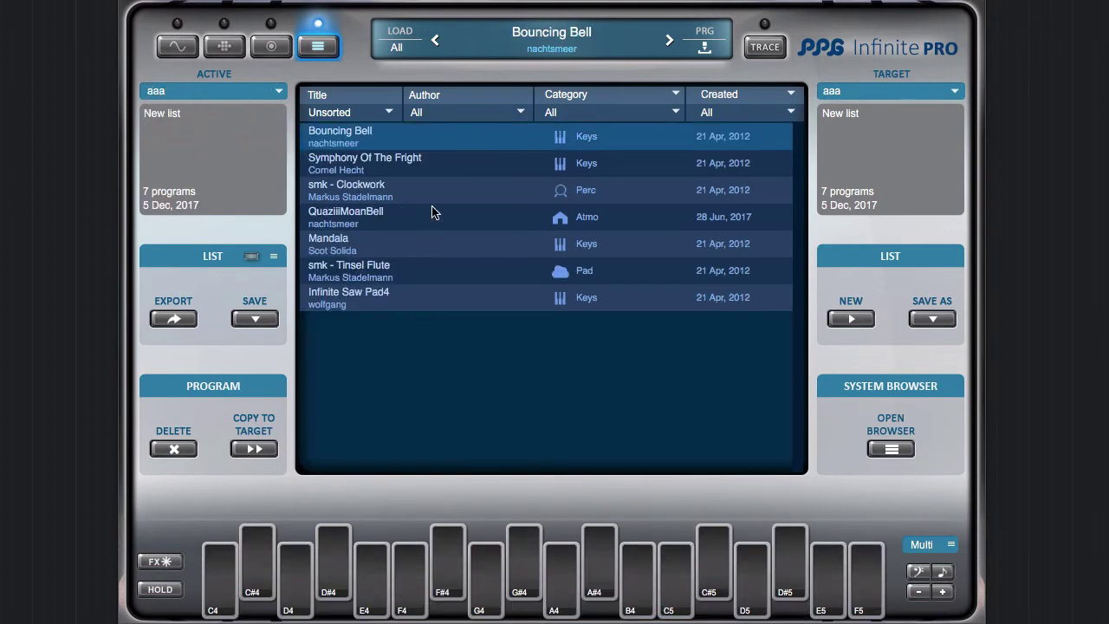
- Load Infinite Saw Pad4, Mandala and smk - Clockwork, ending with Infinite Saw Pad4 loaded
{"action": "left_click", "coordinate": [408, 305]}
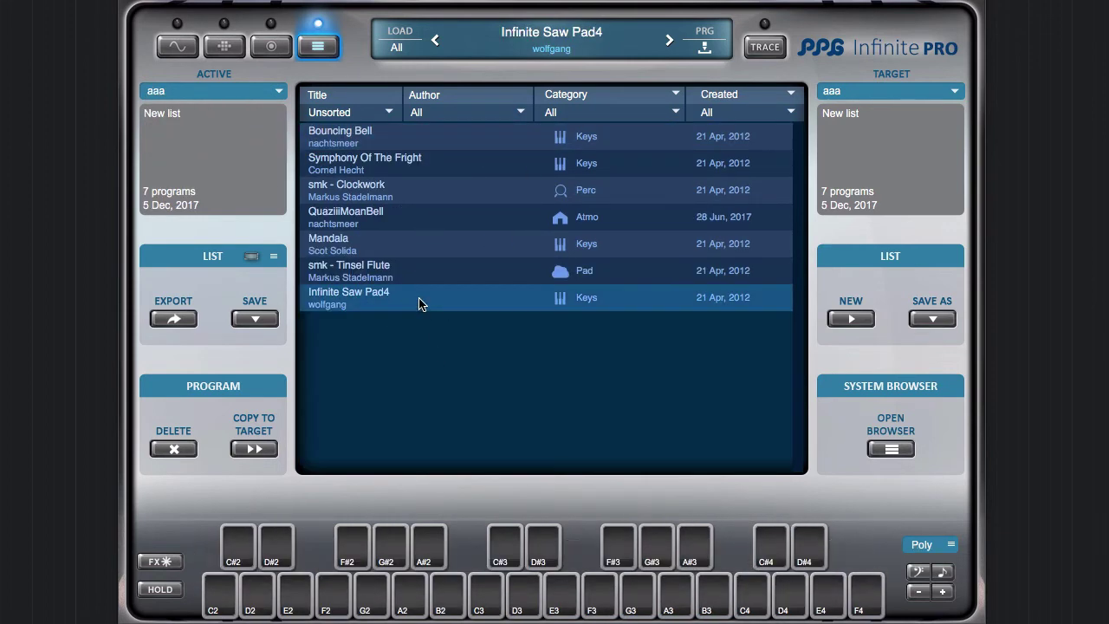
{"action": "left_click", "coordinate": [421, 250]}
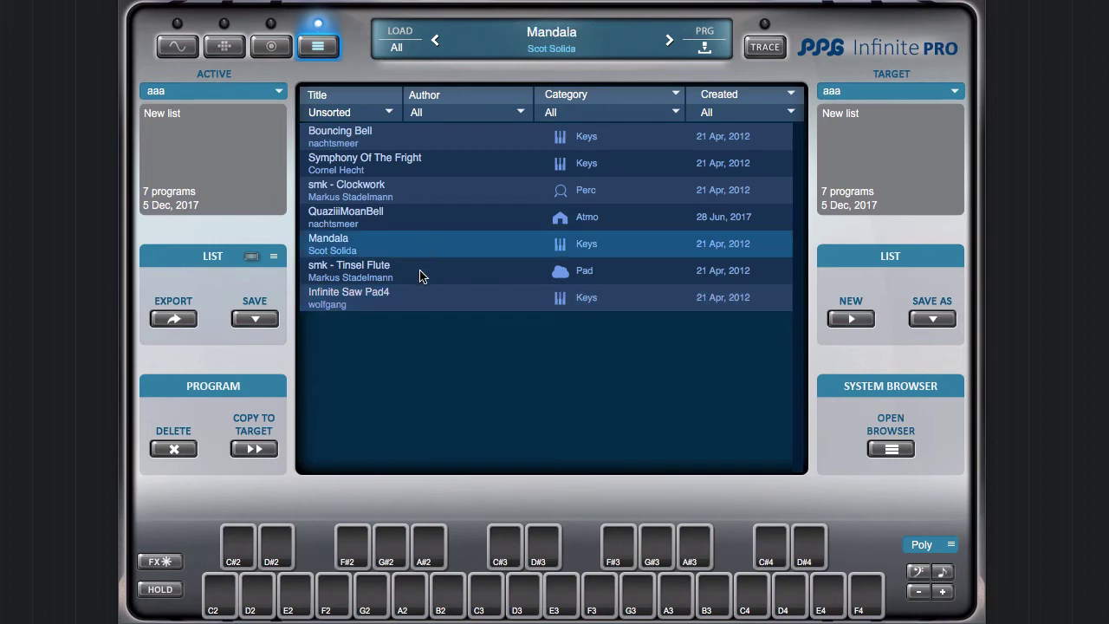
{"action": "left_click", "coordinate": [414, 200]}
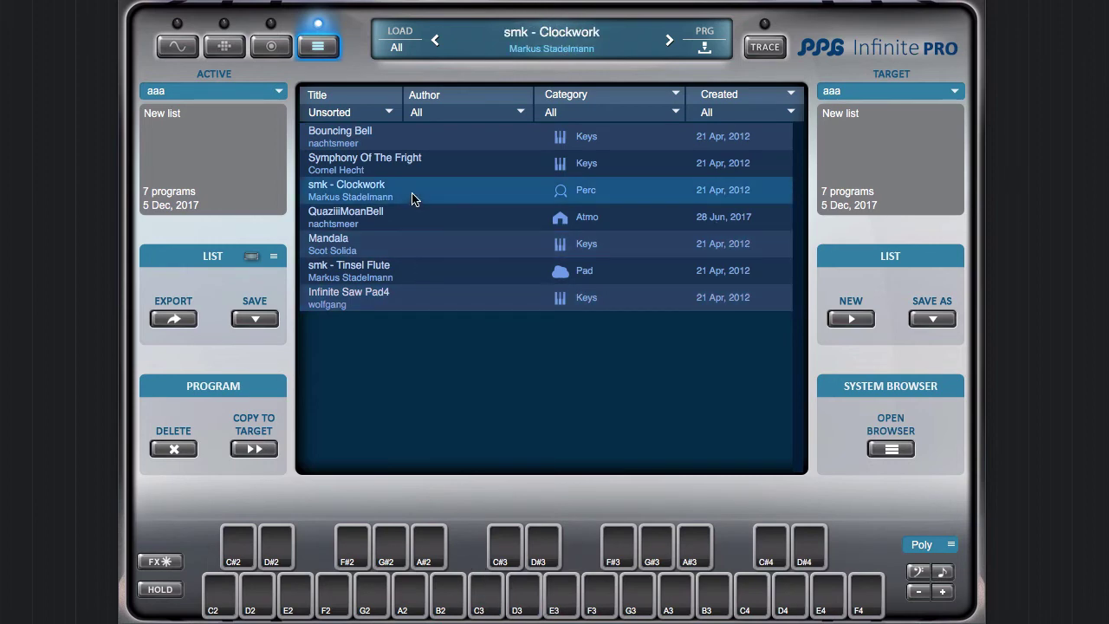
{"action": "left_click", "coordinate": [398, 300]}
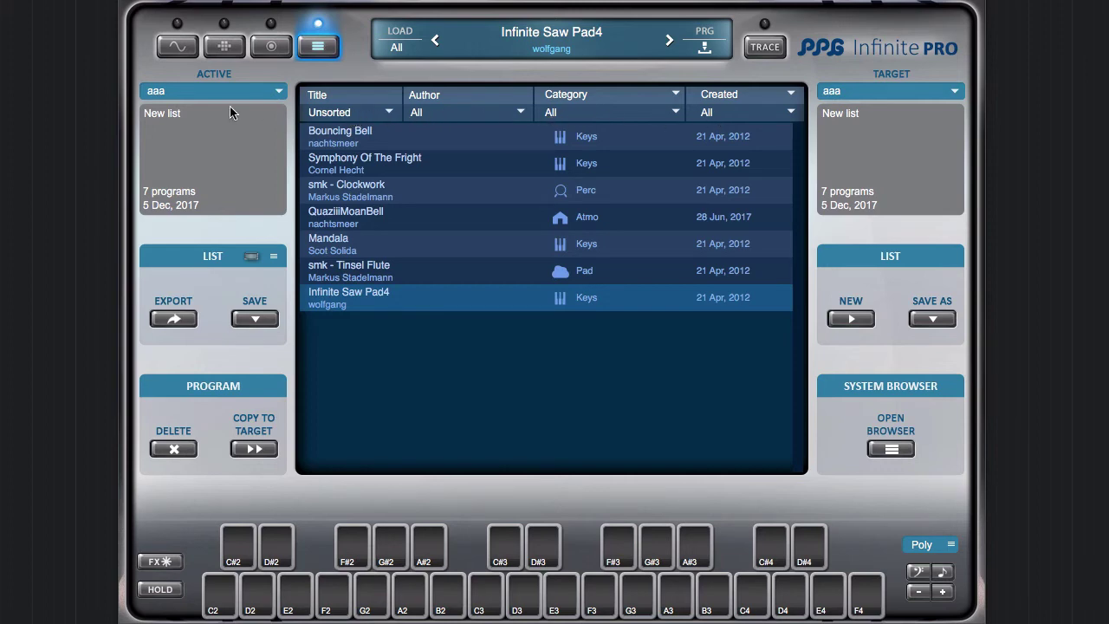
{"action": "left_click", "coordinate": [184, 92]}
{"action": "mouse_move", "coordinate": [184, 118]}
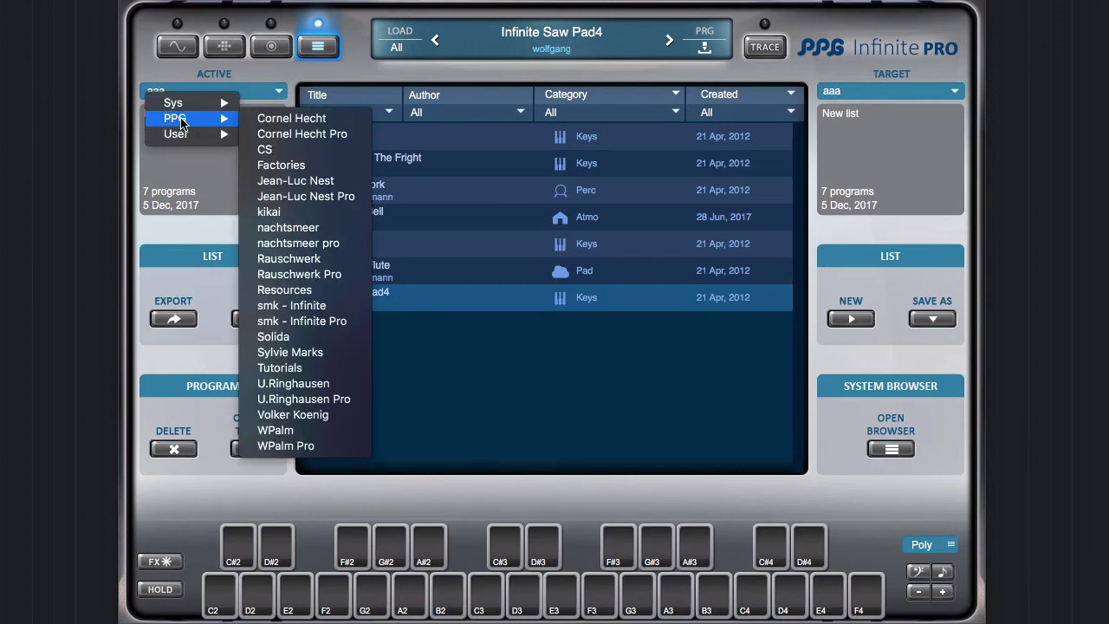
- Switch back to the Factories list and filter it to a single author's programs
{"action": "left_click", "coordinate": [280, 164]}
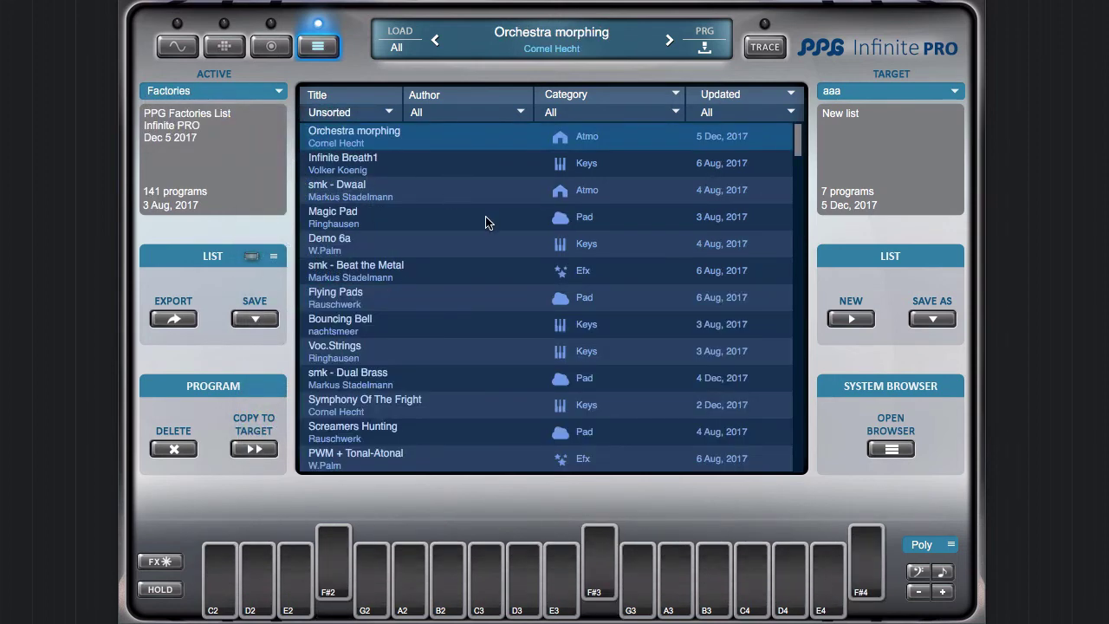
{"action": "left_click", "coordinate": [465, 117]}
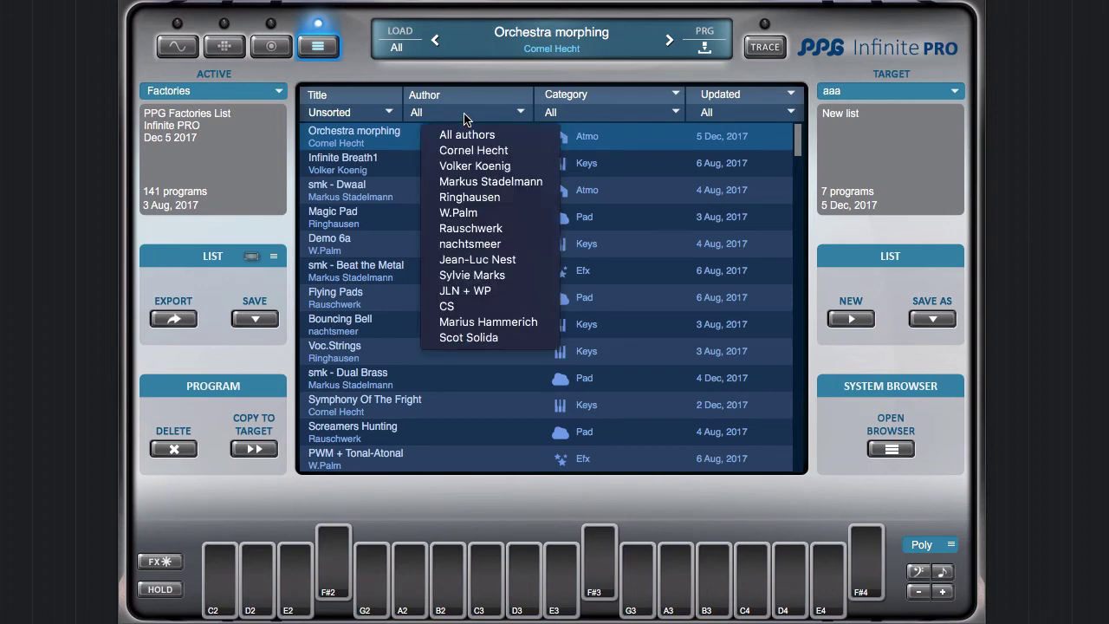
{"action": "left_click", "coordinate": [501, 231]}
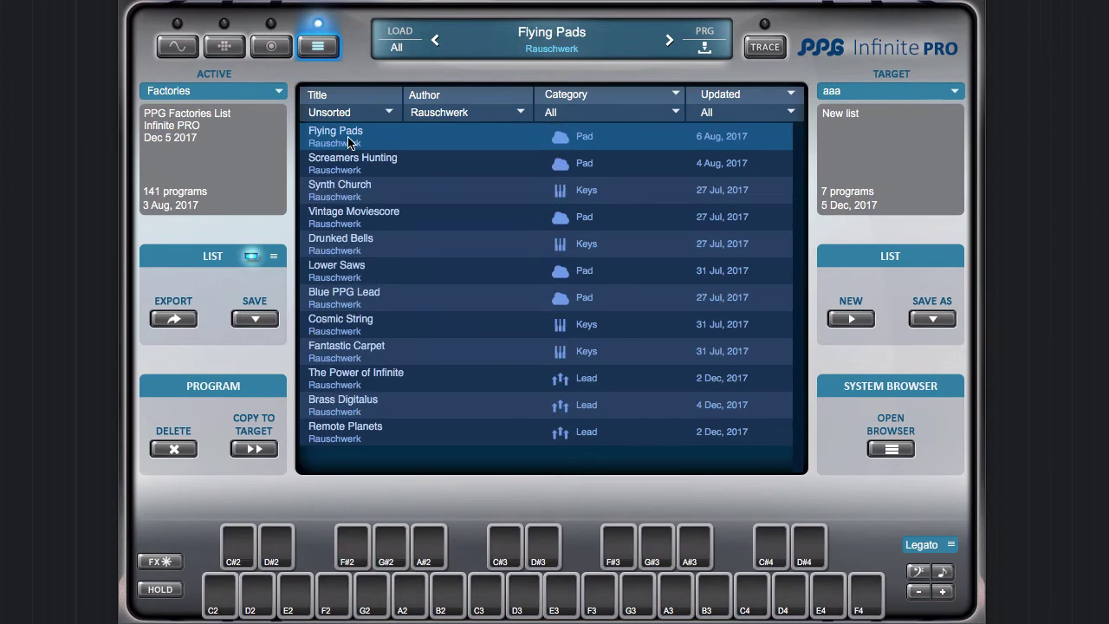
{"action": "left_click", "coordinate": [465, 116]}
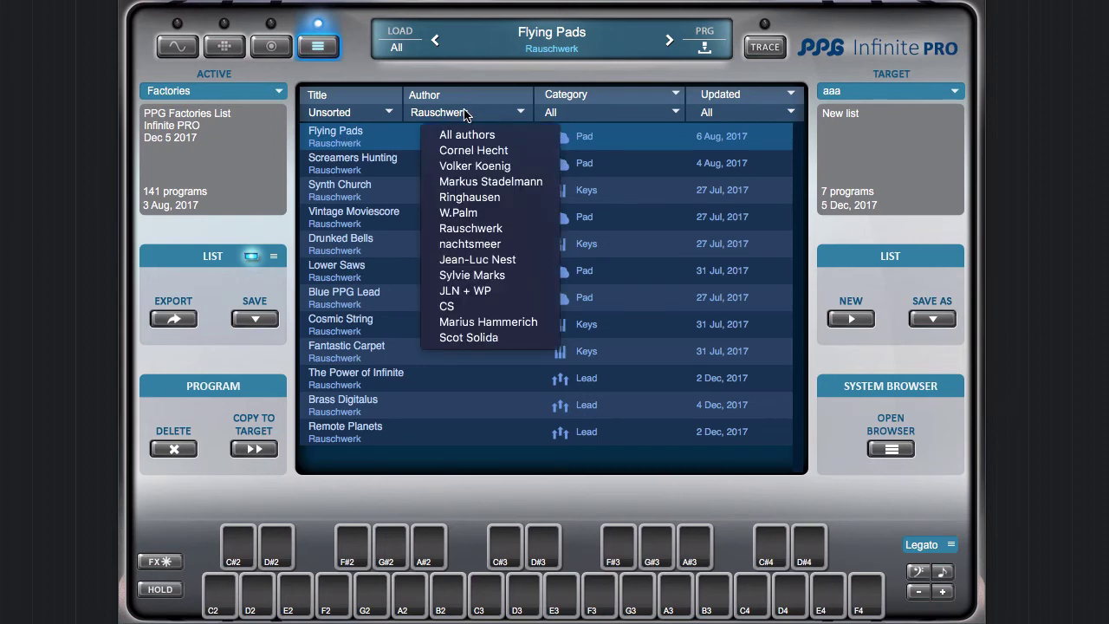
{"action": "left_click", "coordinate": [494, 262]}
- Load circlMoWav_21_05_2017_v04, then Perc_MS10_4
{"action": "scroll", "coordinate": [494, 232], "scroll_direction": "down", "scroll_amount": 1}
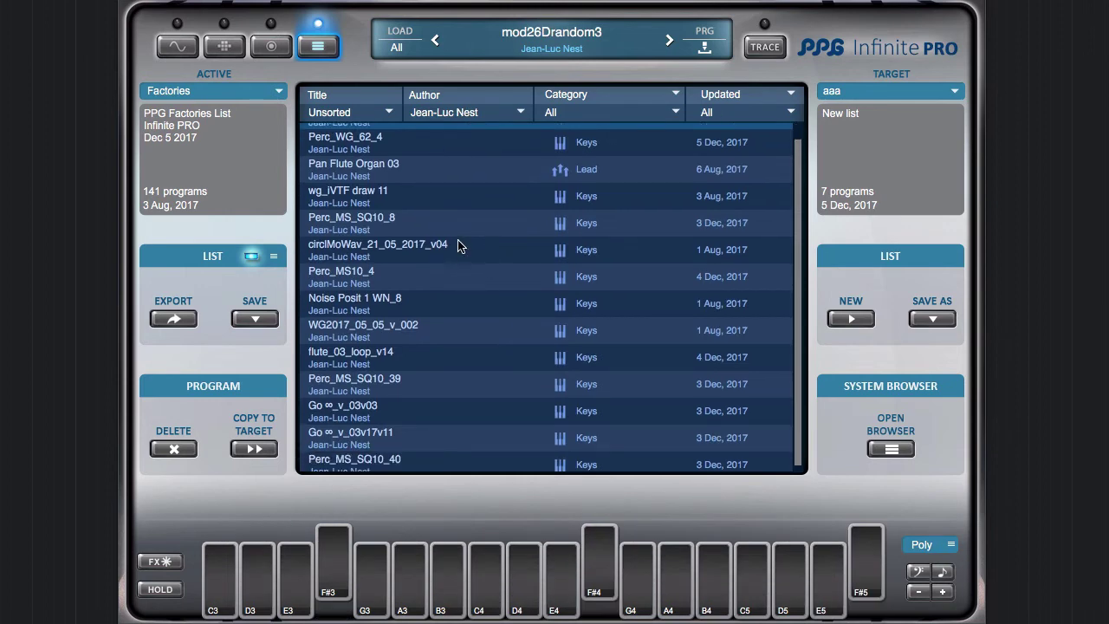
{"action": "left_click", "coordinate": [435, 248]}
{"action": "left_click", "coordinate": [424, 283]}
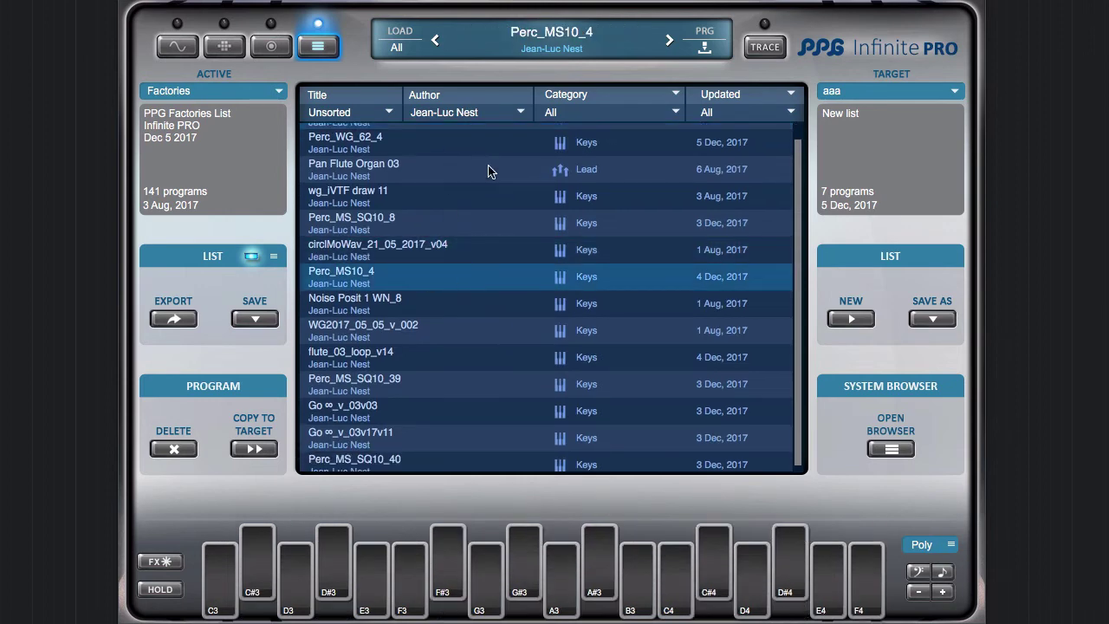
- Show all authors, try Alpha title sorting, then return the list to Unsorted
{"action": "left_click", "coordinate": [462, 116]}
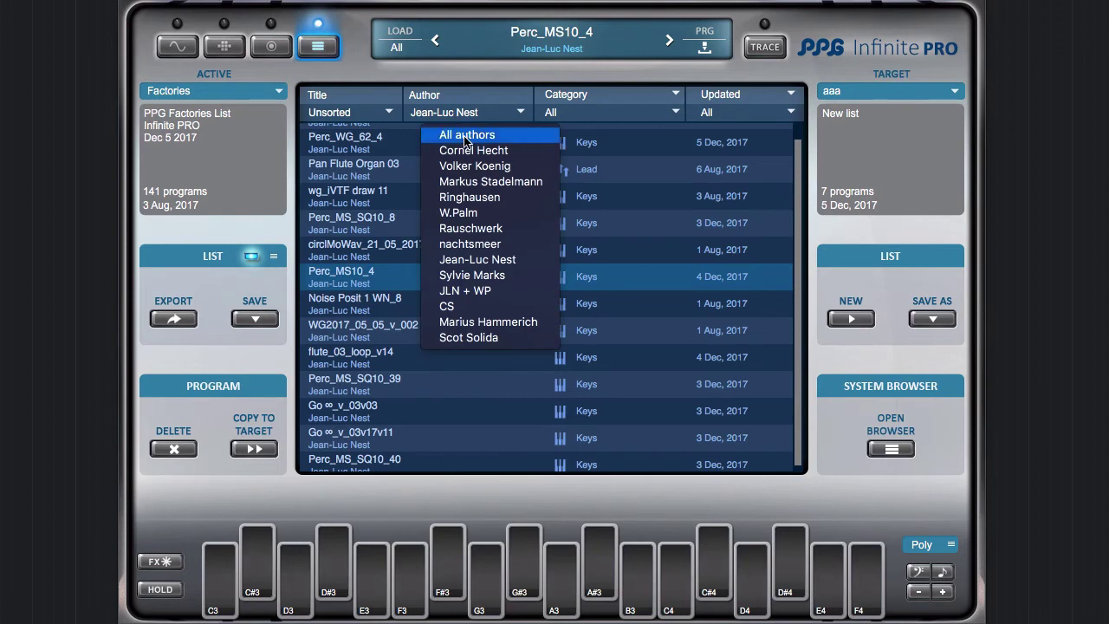
{"action": "left_click", "coordinate": [464, 137]}
{"action": "left_click", "coordinate": [352, 117]}
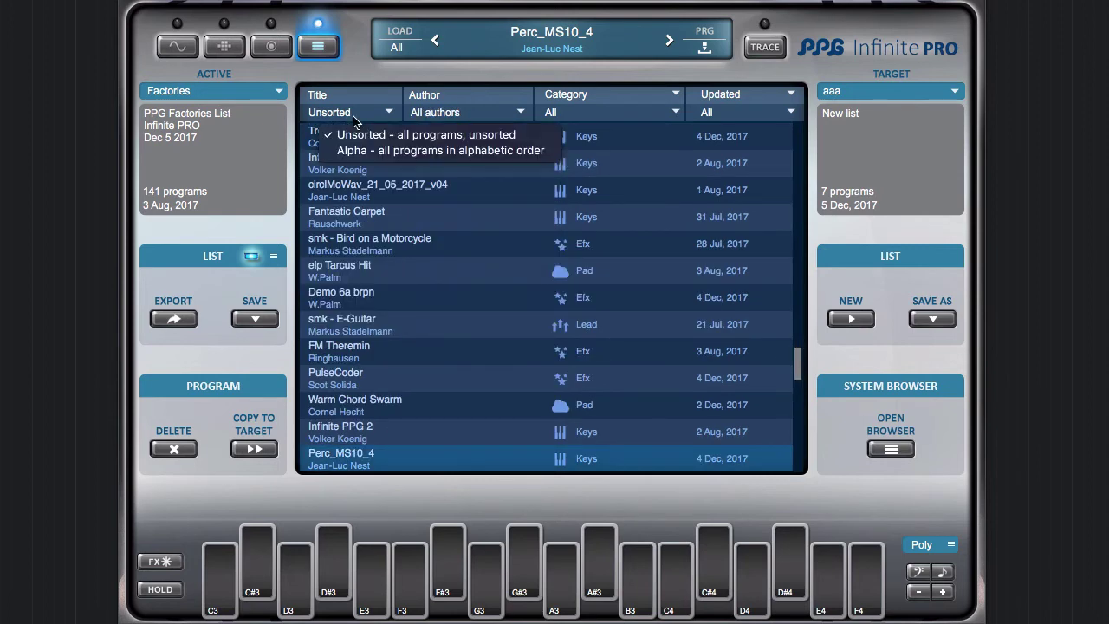
{"action": "left_click", "coordinate": [384, 151]}
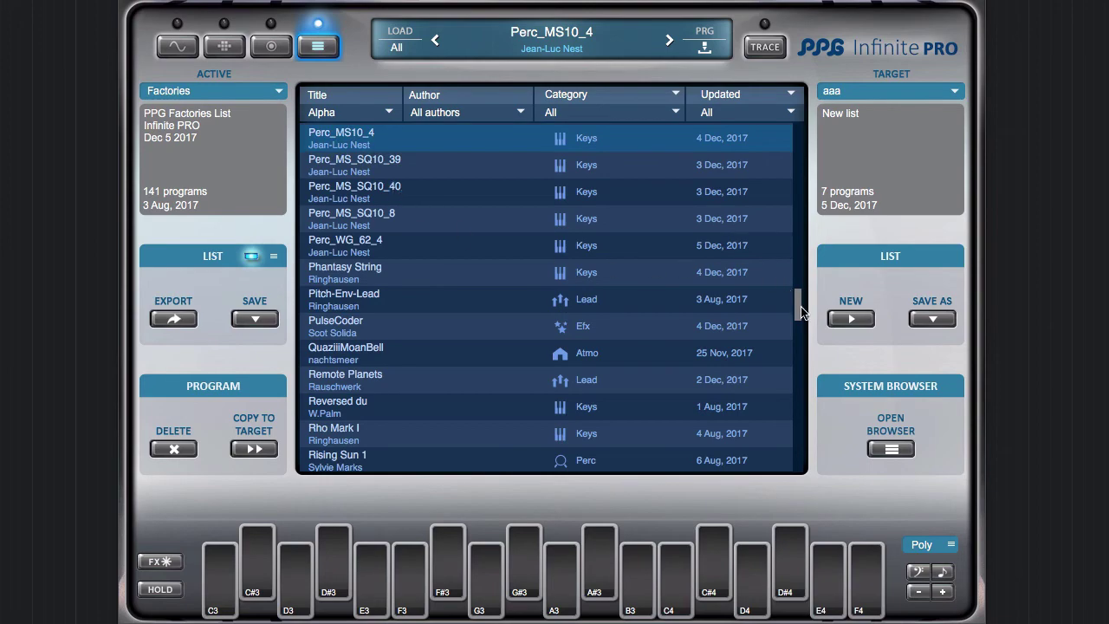
{"action": "left_click_drag", "start_coordinate": [797, 306], "coordinate": [798, 240]}
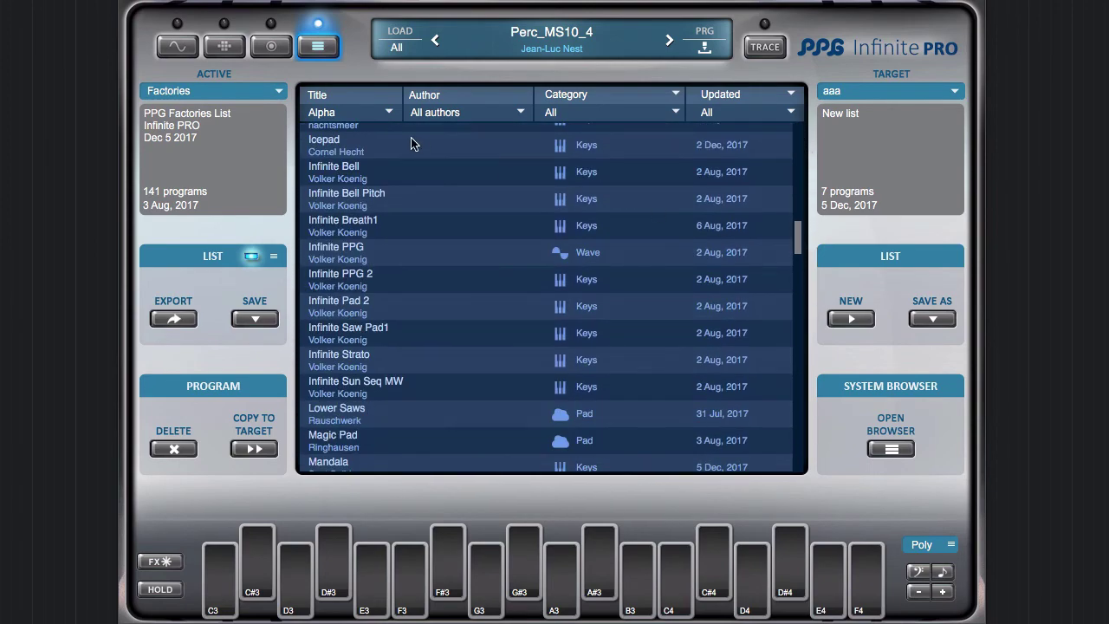
{"action": "left_click", "coordinate": [386, 119]}
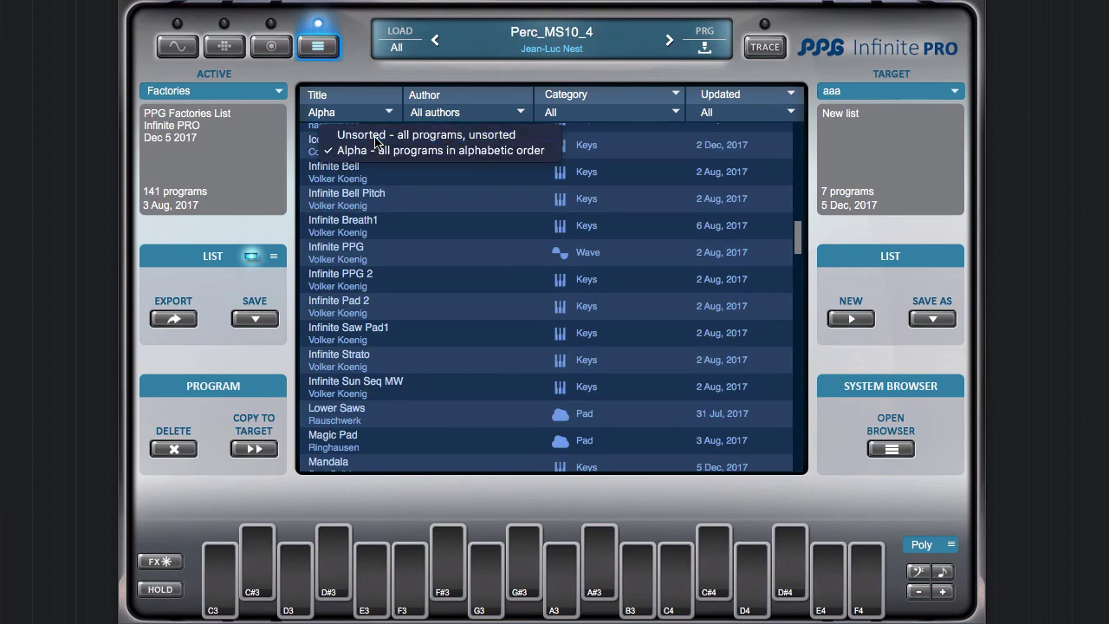
{"action": "left_click", "coordinate": [381, 136]}
- Filter to Bass and audition Deep Bass, DryWaveBass and Mystical Forest
{"action": "left_click", "coordinate": [603, 116]}
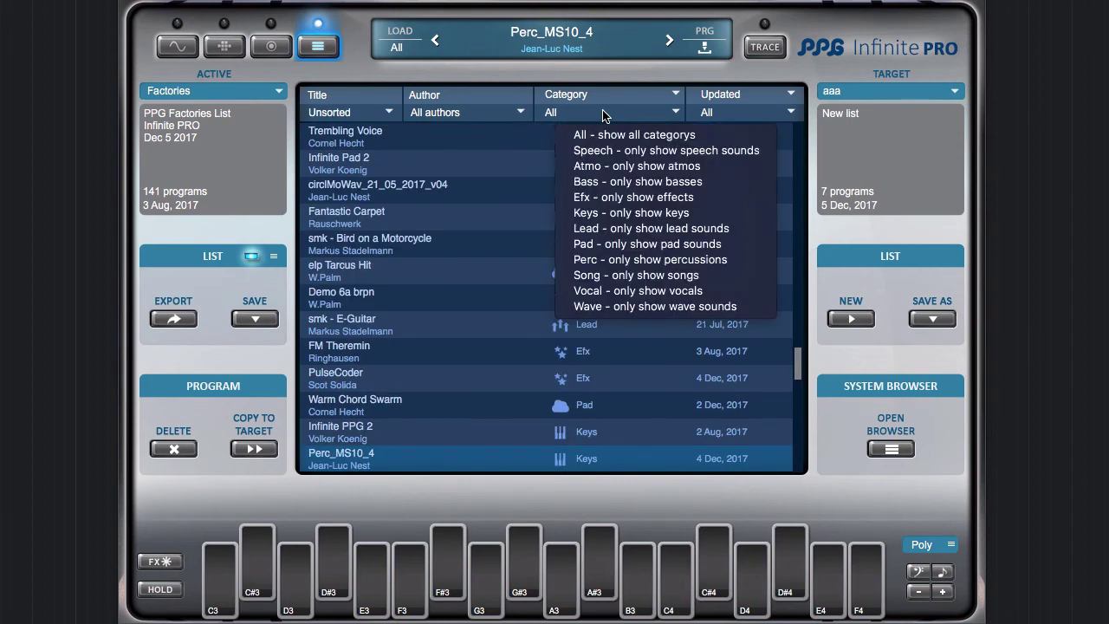
{"action": "left_click", "coordinate": [619, 183]}
{"action": "left_click", "coordinate": [493, 143]}
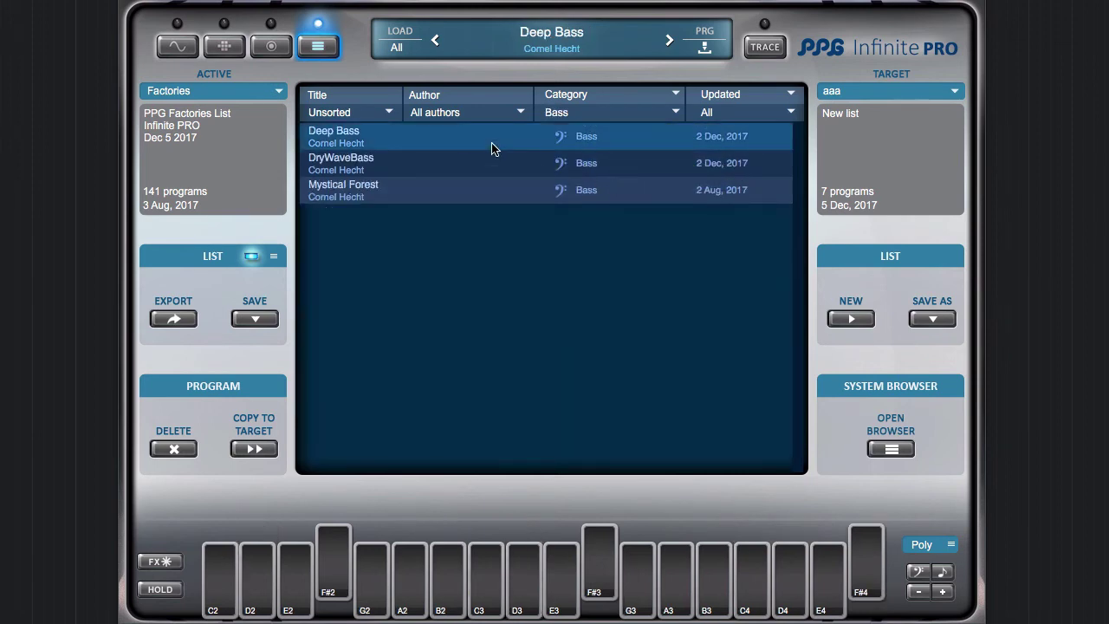
{"action": "left_click", "coordinate": [451, 165]}
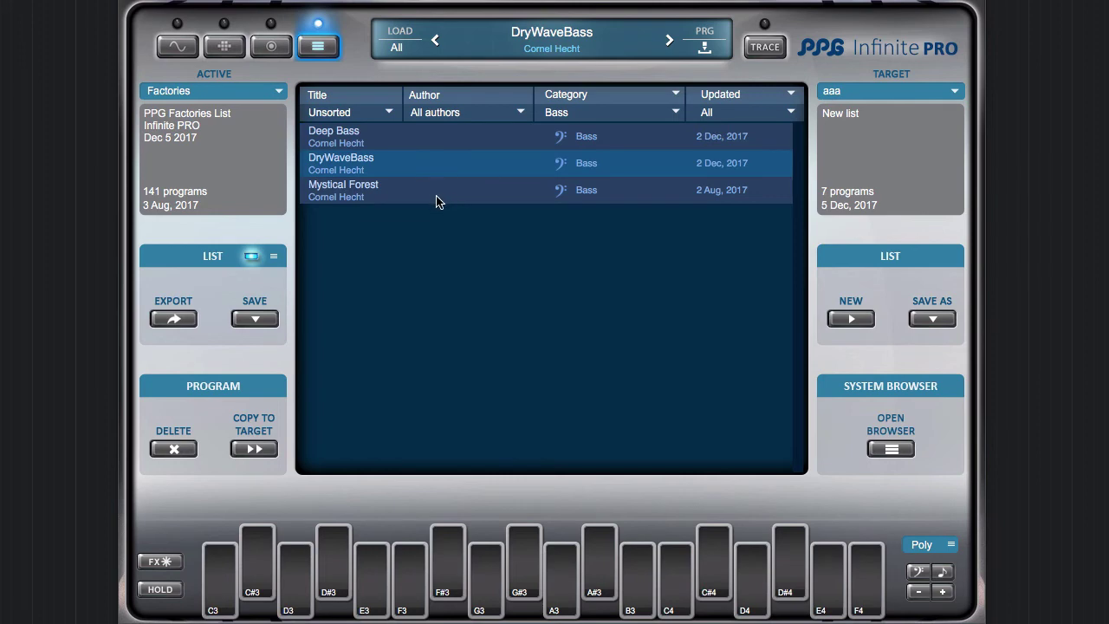
{"action": "left_click", "coordinate": [446, 200]}
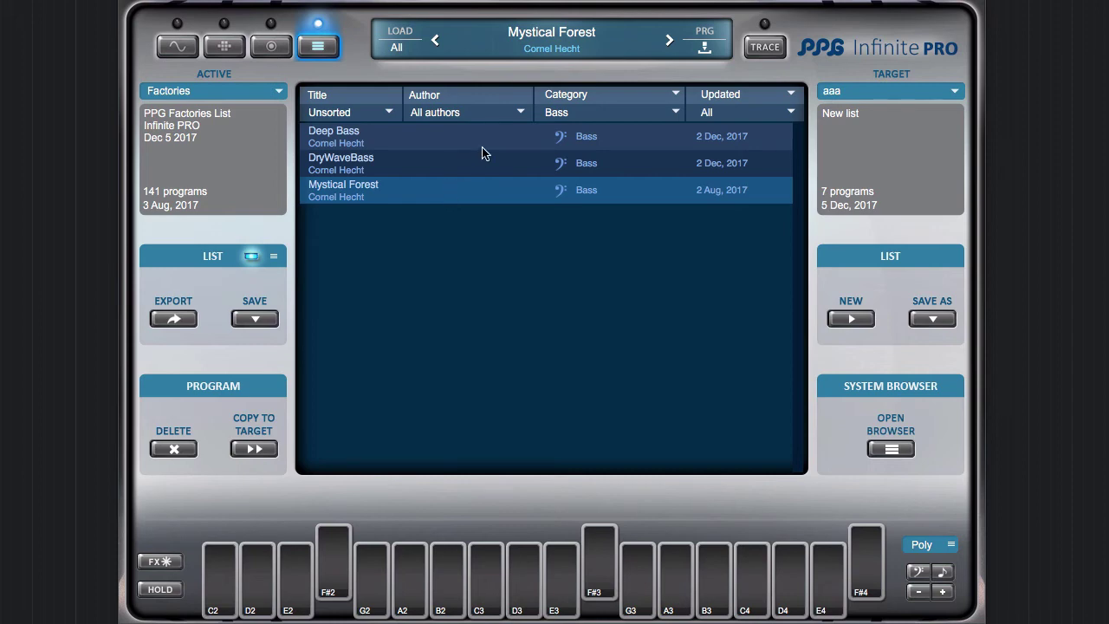
- Filter to Lead and audition smk - E-Guitar and Pitch-Env-Lead
{"action": "left_click", "coordinate": [595, 113]}
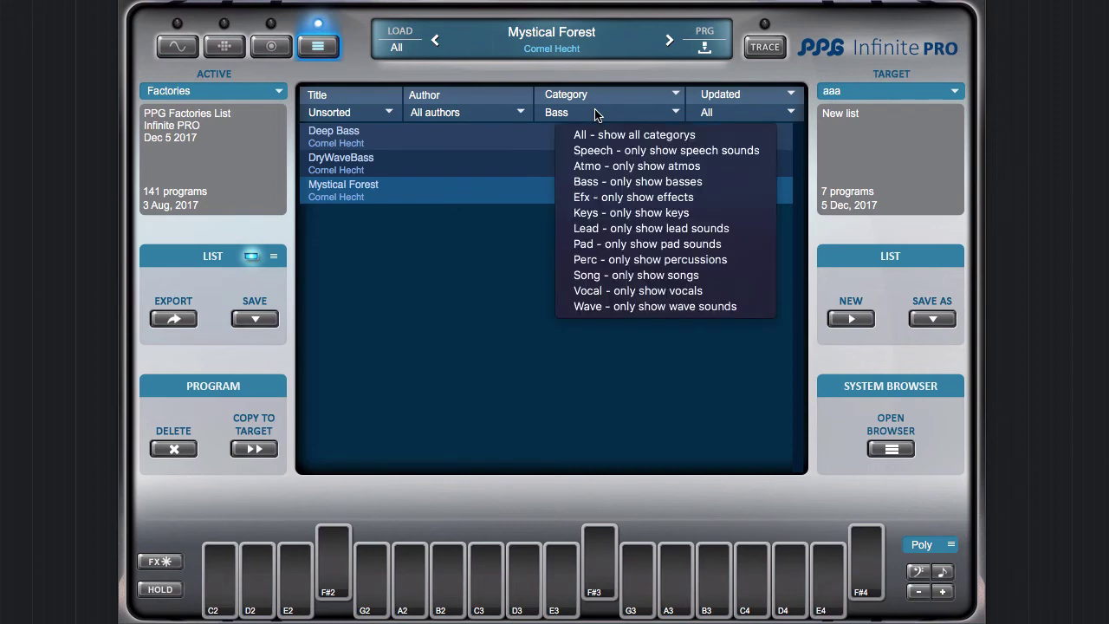
{"action": "left_click", "coordinate": [620, 229]}
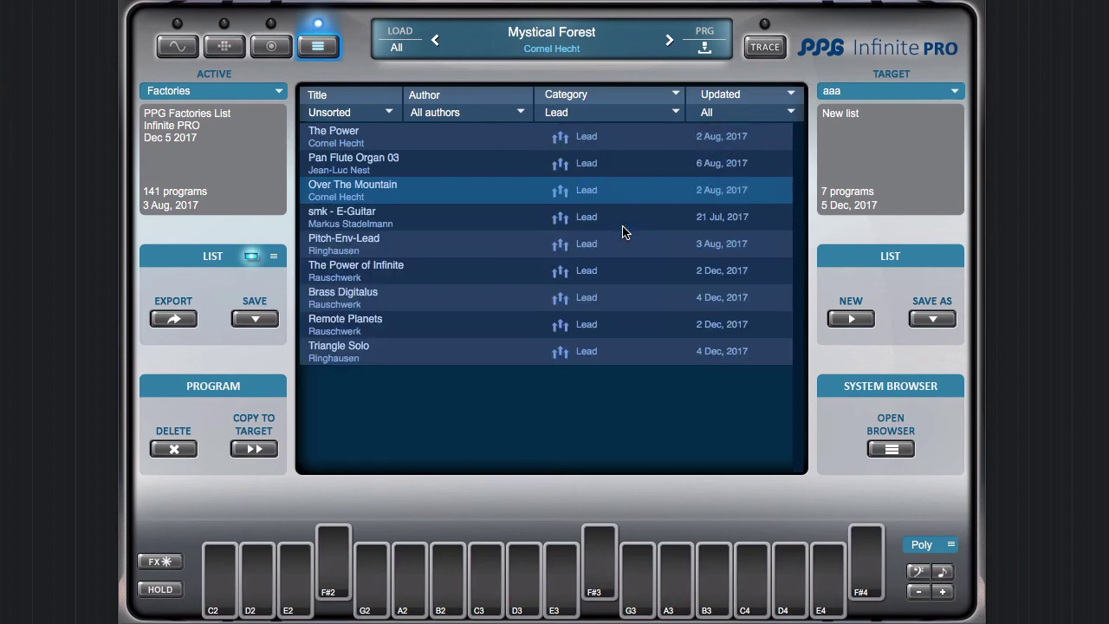
{"action": "left_click", "coordinate": [465, 222]}
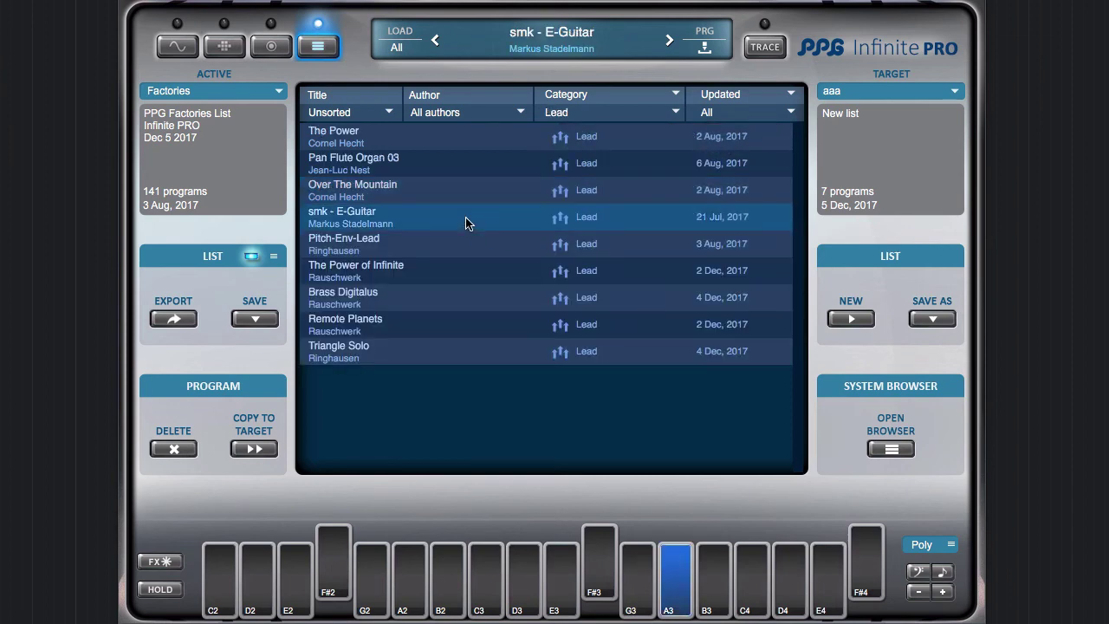
{"action": "left_click", "coordinate": [449, 251]}
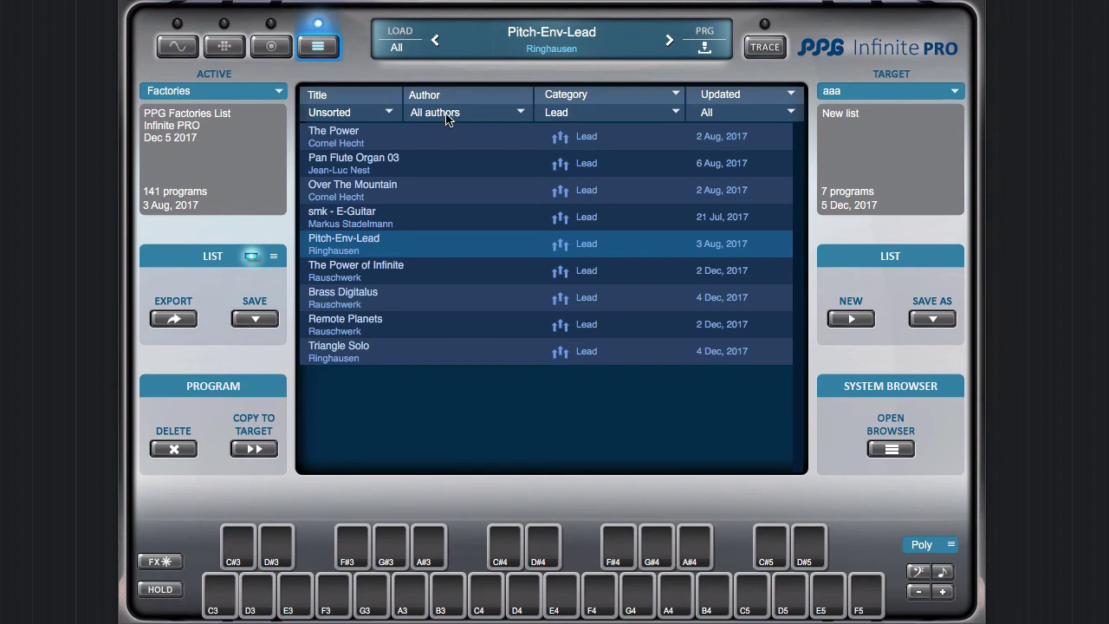
- Make the user list aaa the active list again
{"action": "left_click", "coordinate": [209, 90]}
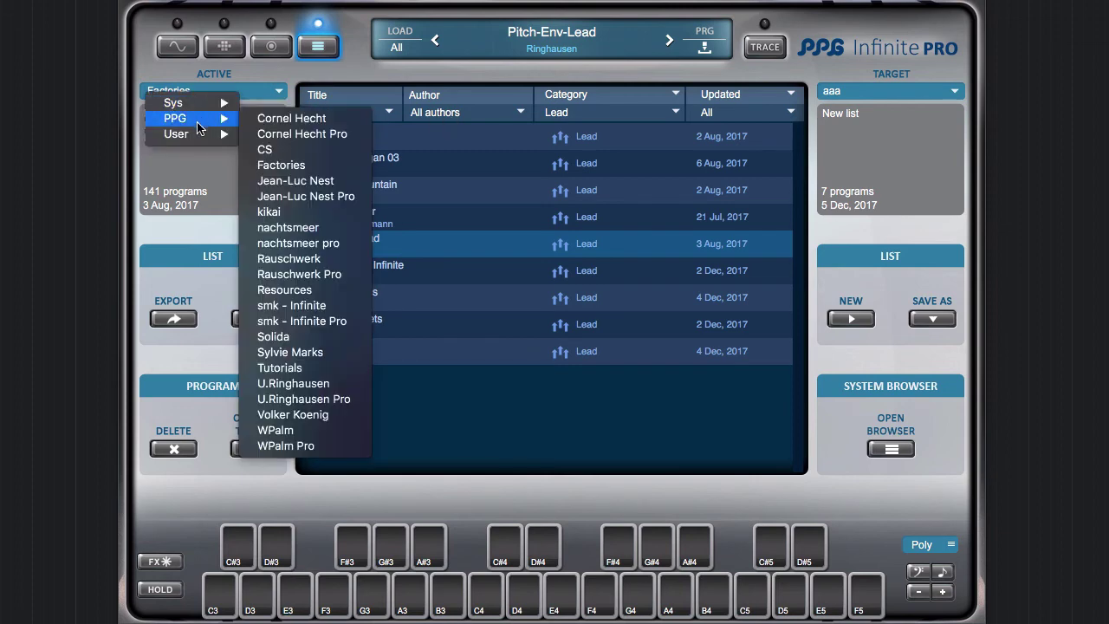
{"action": "mouse_move", "coordinate": [197, 137]}
{"action": "left_click", "coordinate": [276, 135]}
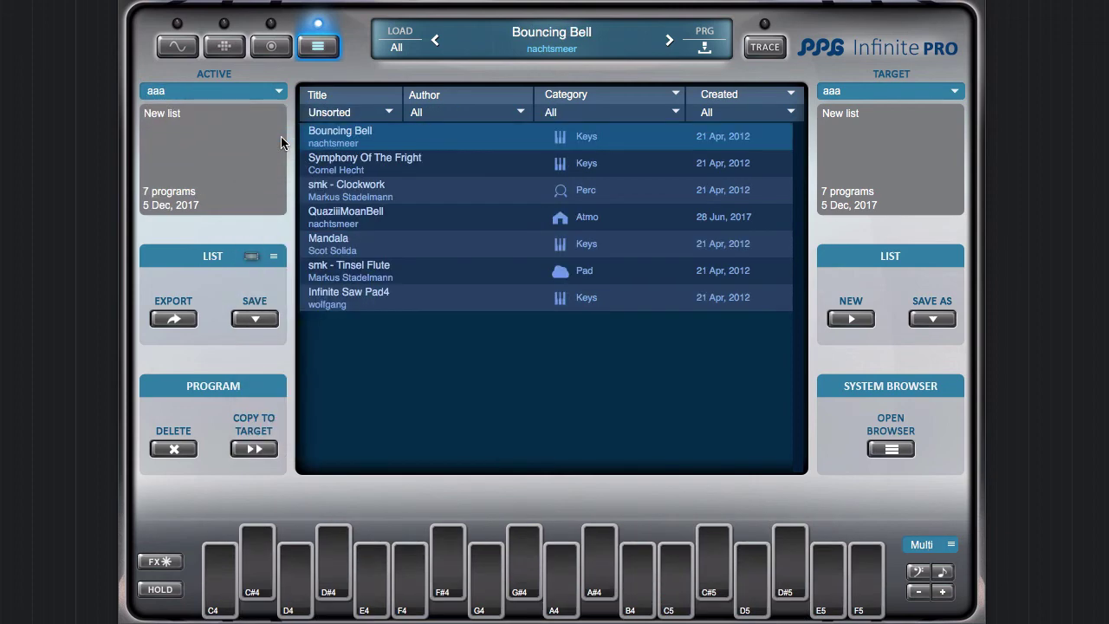
- Show the Statistic column and renumber QuaziiiMoanBell and Mandala to reorder them
{"action": "left_click", "coordinate": [752, 97]}
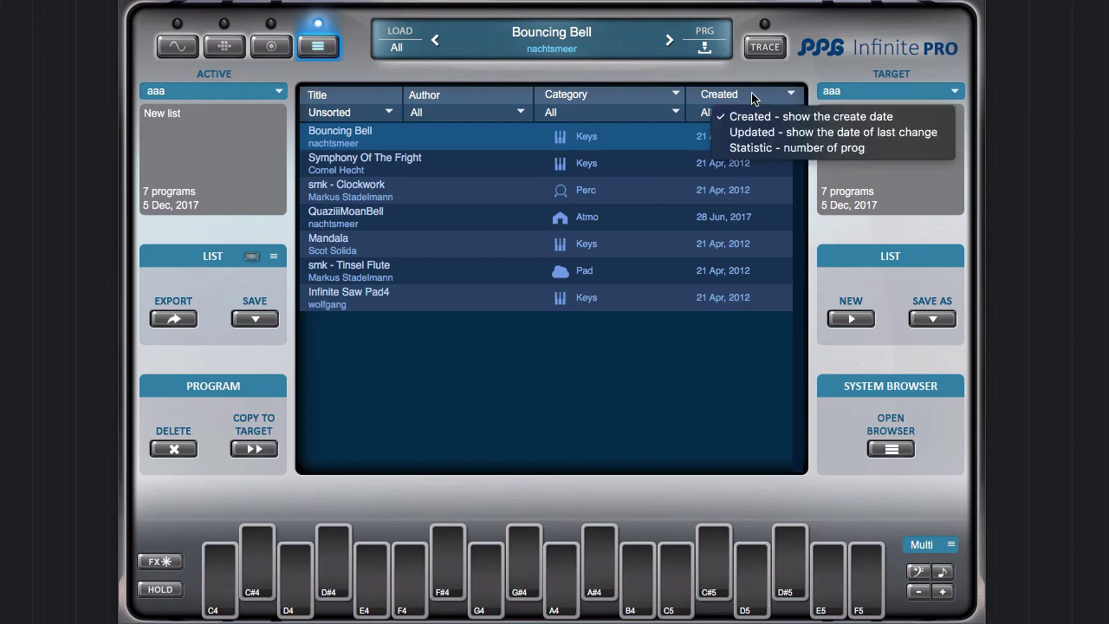
{"action": "left_click", "coordinate": [791, 149]}
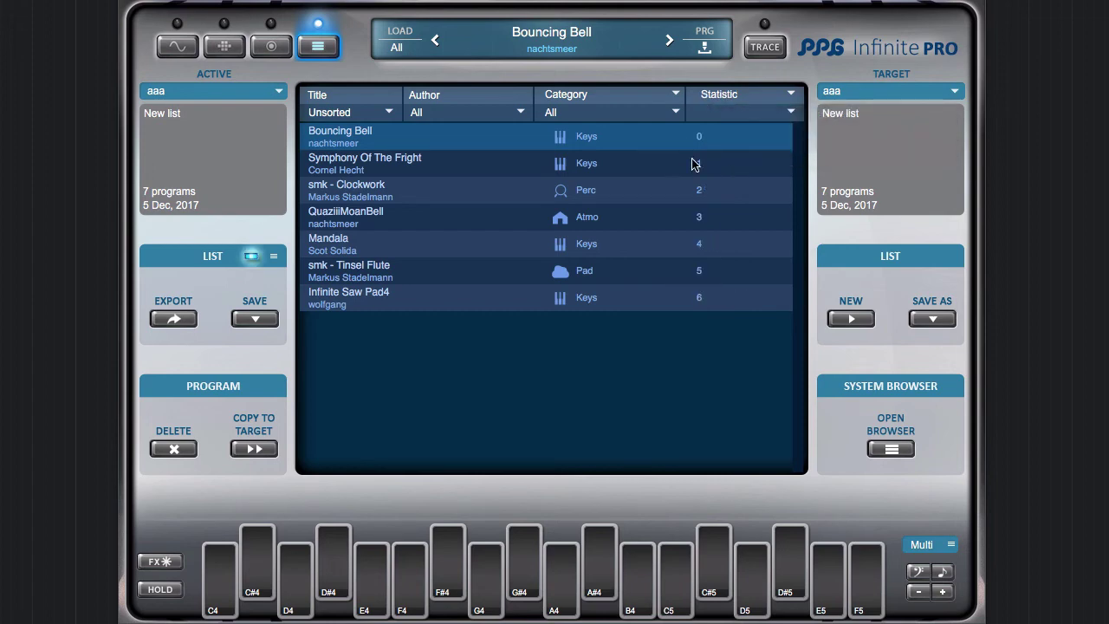
{"action": "left_click", "coordinate": [699, 224]}
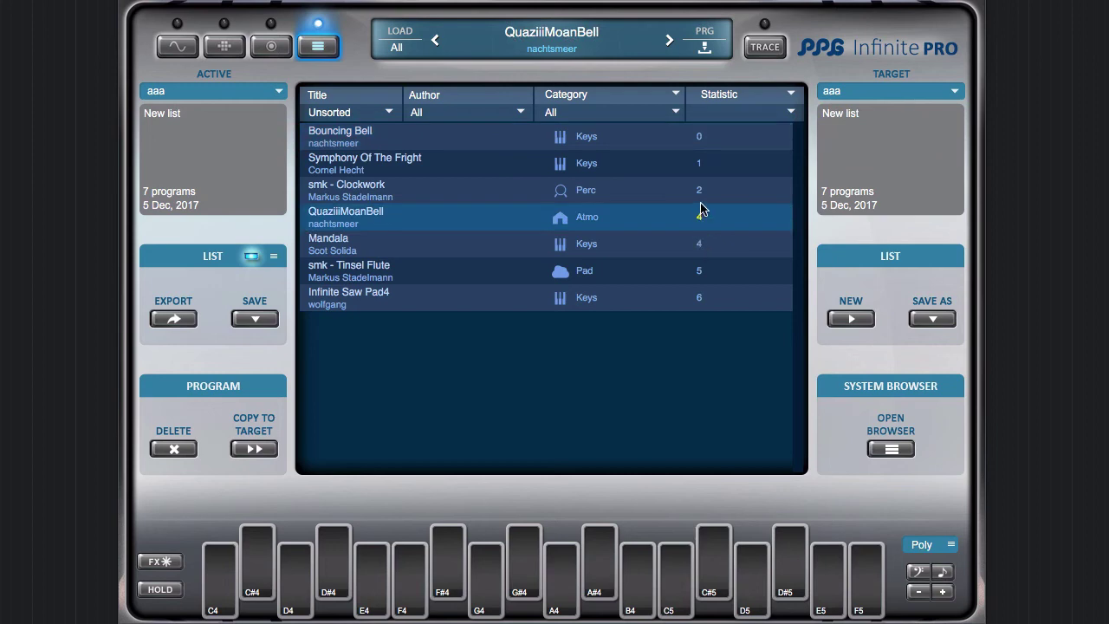
{"action": "scroll", "coordinate": [699, 212], "scroll_direction": "down", "scroll_amount": 1}
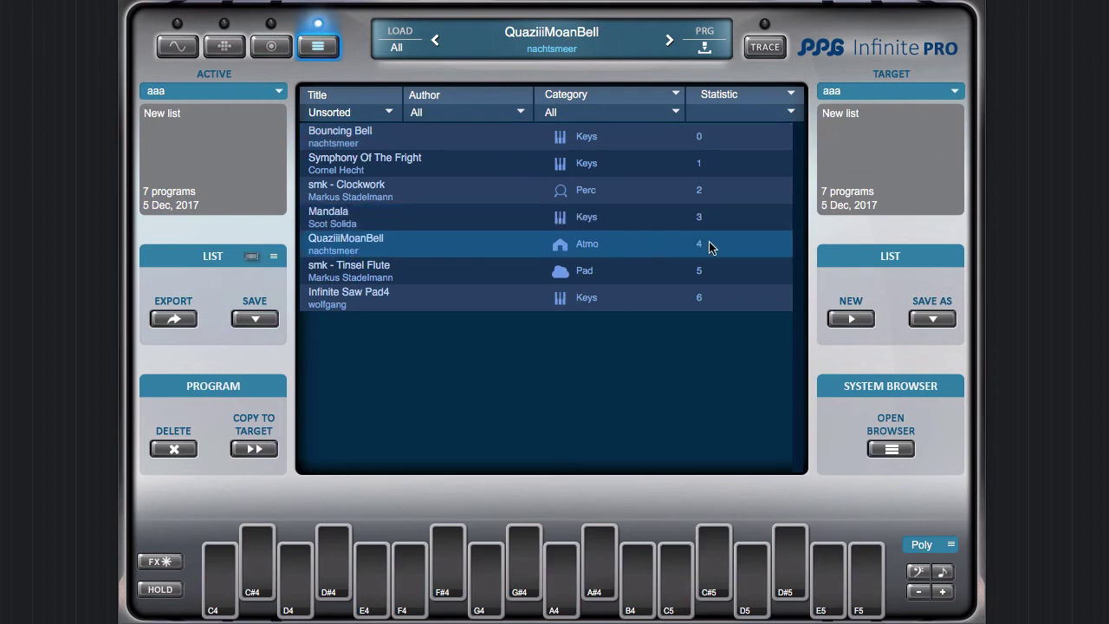
{"action": "left_click", "coordinate": [702, 225]}
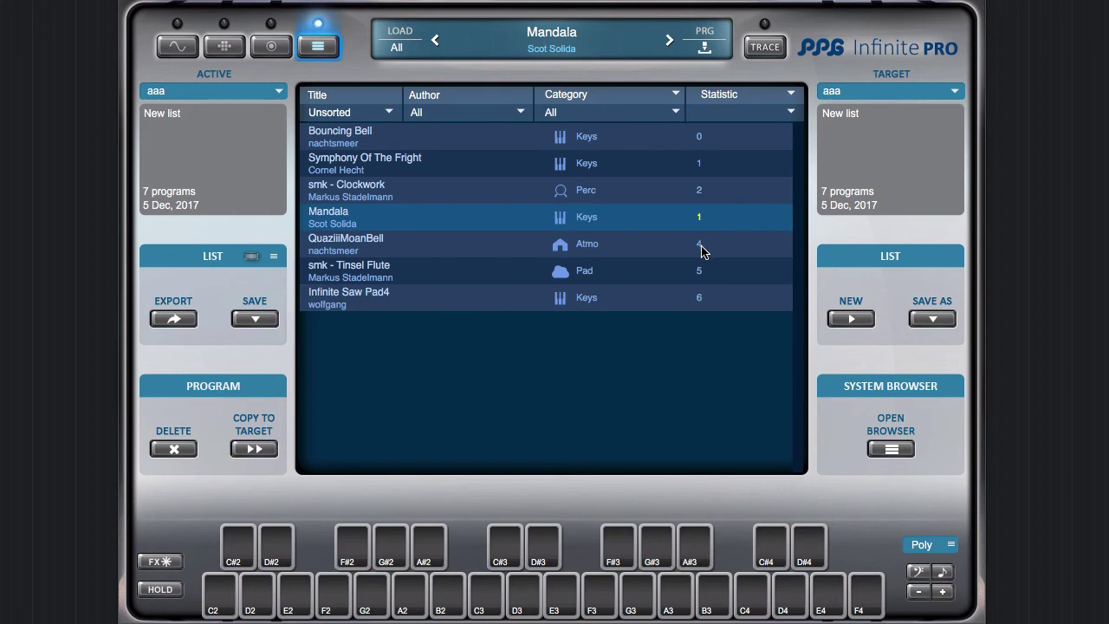
{"action": "scroll", "coordinate": [702, 249], "scroll_direction": "up", "scroll_amount": 2}
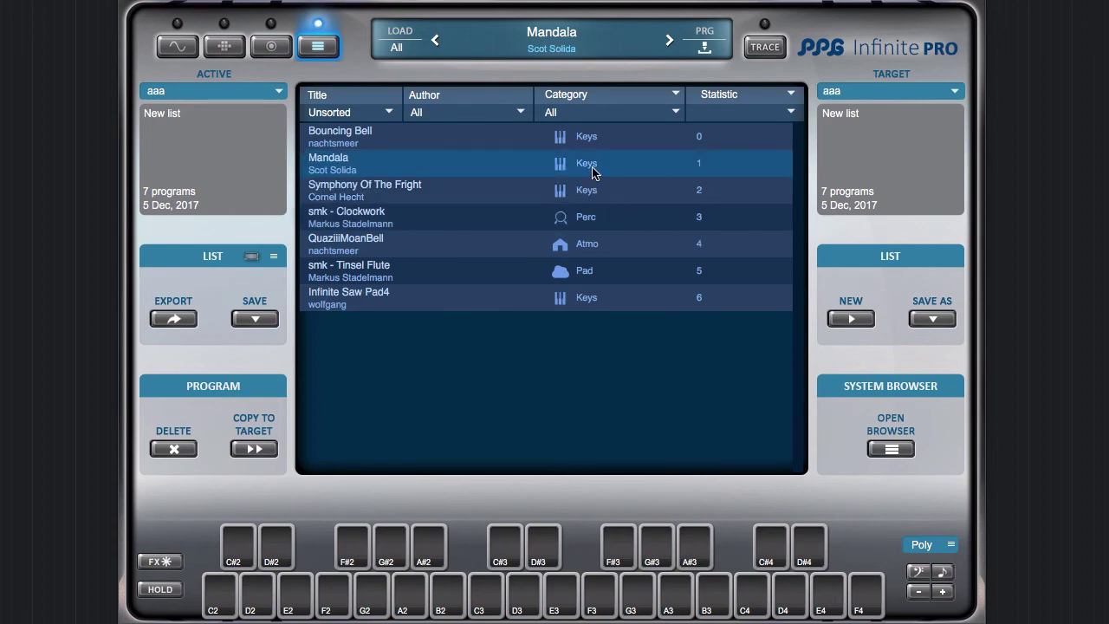
- Show ratings, rate Symphony Of The Fright 4 and QuaziiiMoanBell 3, and save list aaa
{"action": "left_click", "coordinate": [584, 100]}
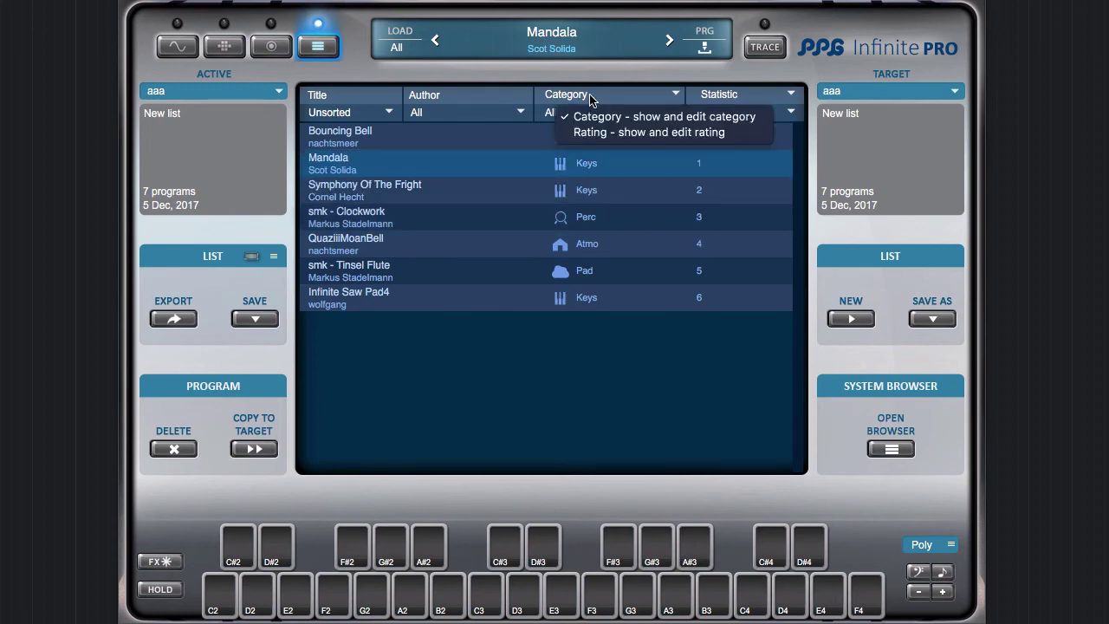
{"action": "left_click", "coordinate": [617, 134]}
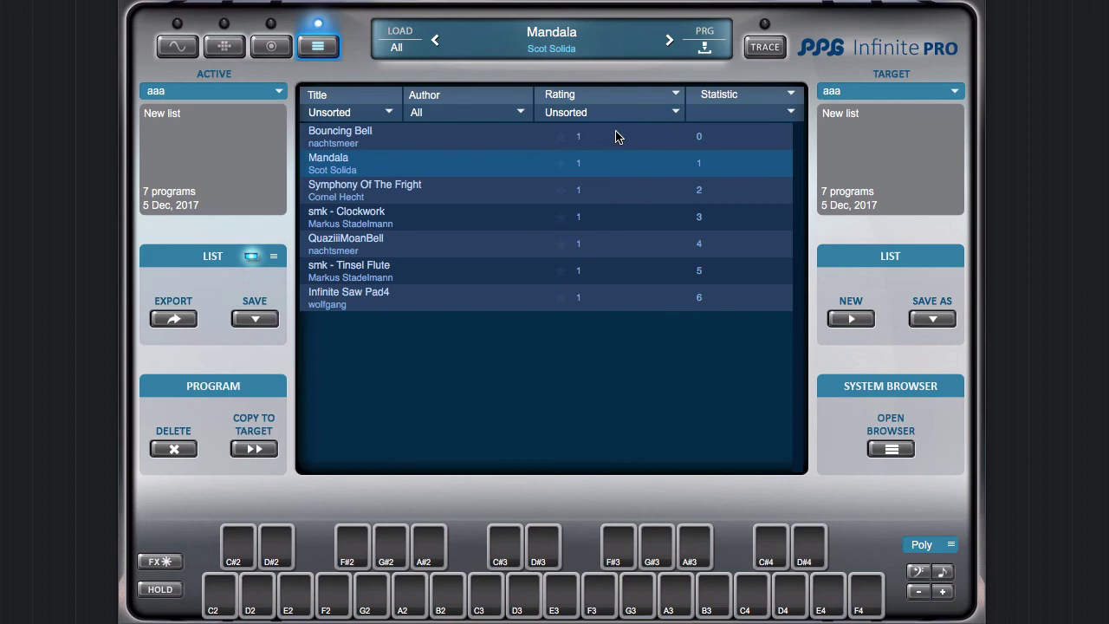
{"action": "left_click", "coordinate": [571, 195]}
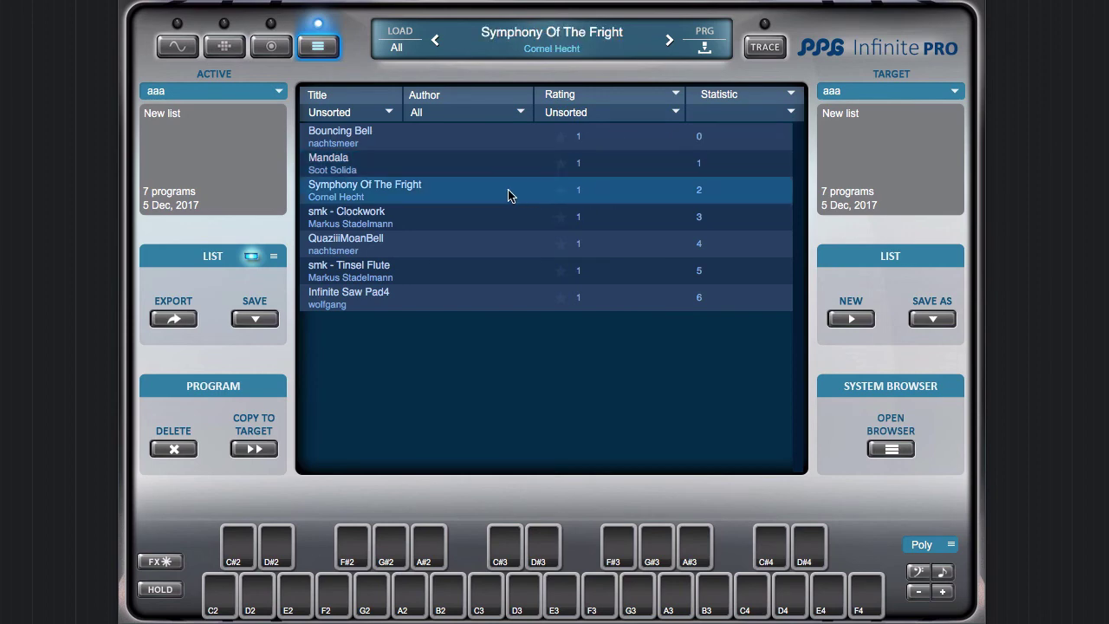
{"action": "left_click_drag", "start_coordinate": [575, 191], "coordinate": [577, 141]}
{"action": "left_click_drag", "start_coordinate": [578, 247], "coordinate": [563, 225]}
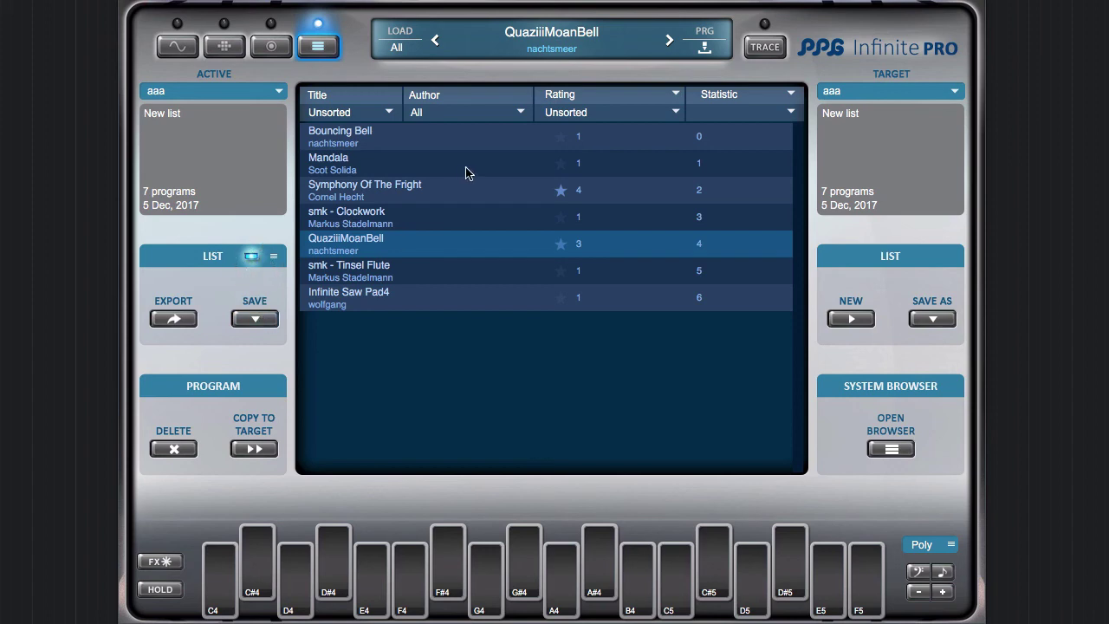
{"action": "left_click", "coordinate": [268, 322]}
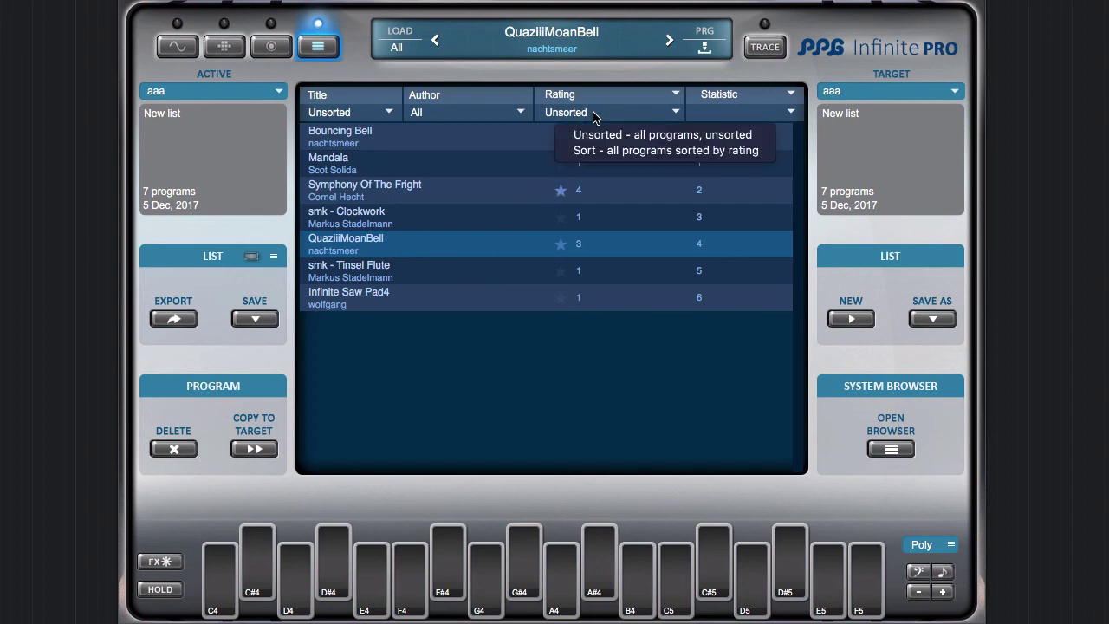
- Sort the aaa programs by rating
{"action": "left_click", "coordinate": [631, 150]}
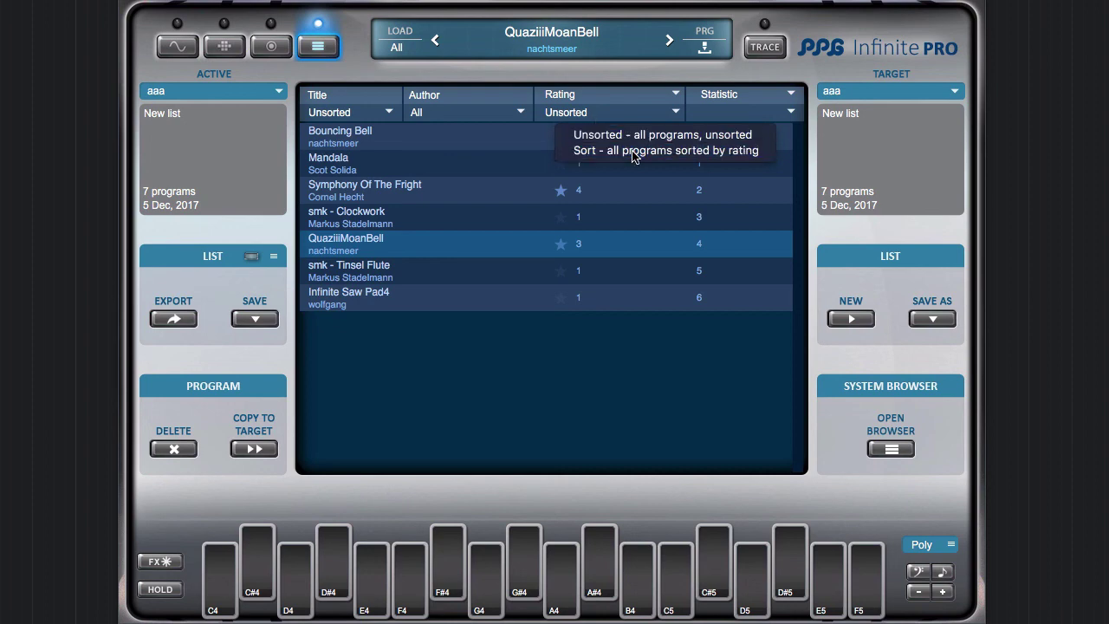